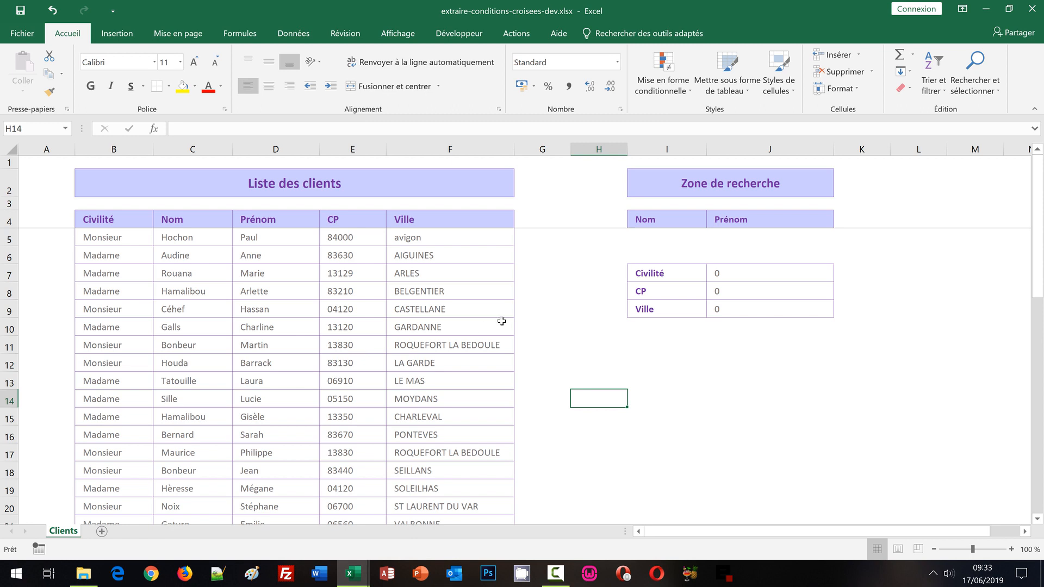
Examine the empty search cell I5 and the repeated last name in the Nom column at C18 and C11.
{"action": "left_click", "coordinate": [645, 237]}
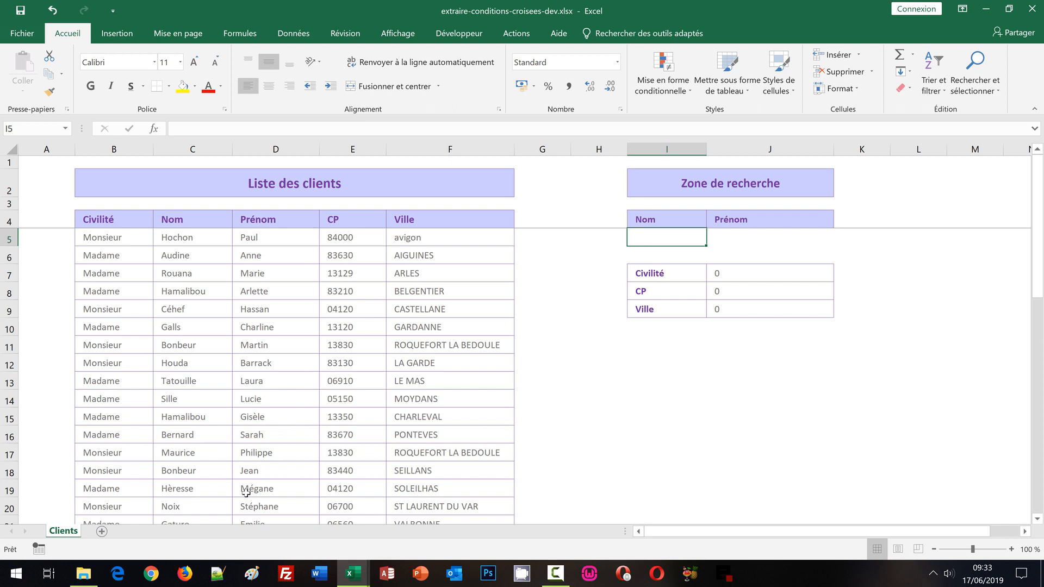
{"action": "left_click", "coordinate": [176, 474]}
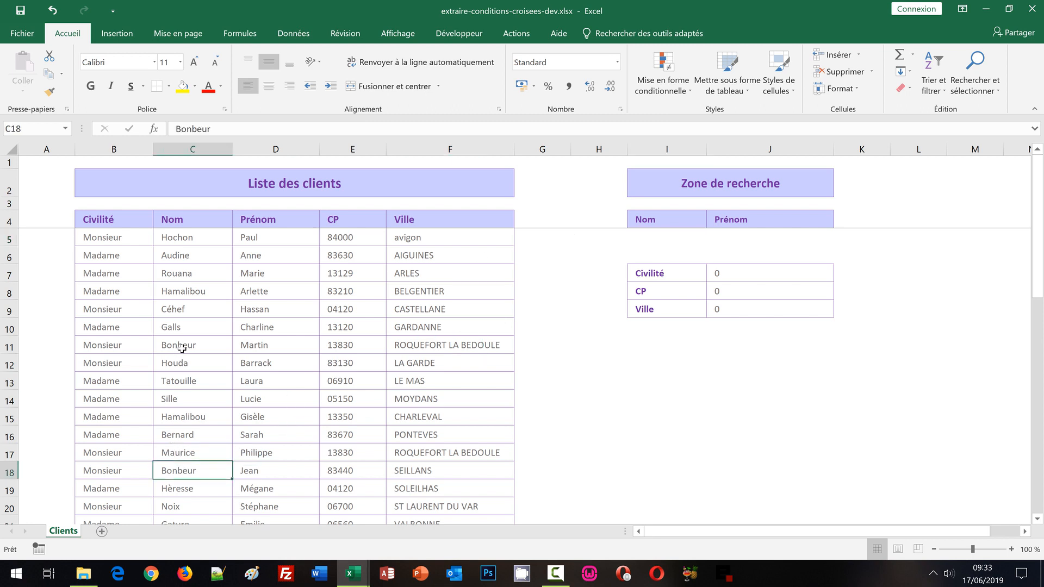
{"action": "key", "text": "Up"}
{"action": "key", "text": "Up"}
{"action": "key", "text": "Up"}
{"action": "key", "text": "Up"}
{"action": "key", "text": "Up"}
{"action": "key", "text": "Up"}
{"action": "key", "text": "Up"}
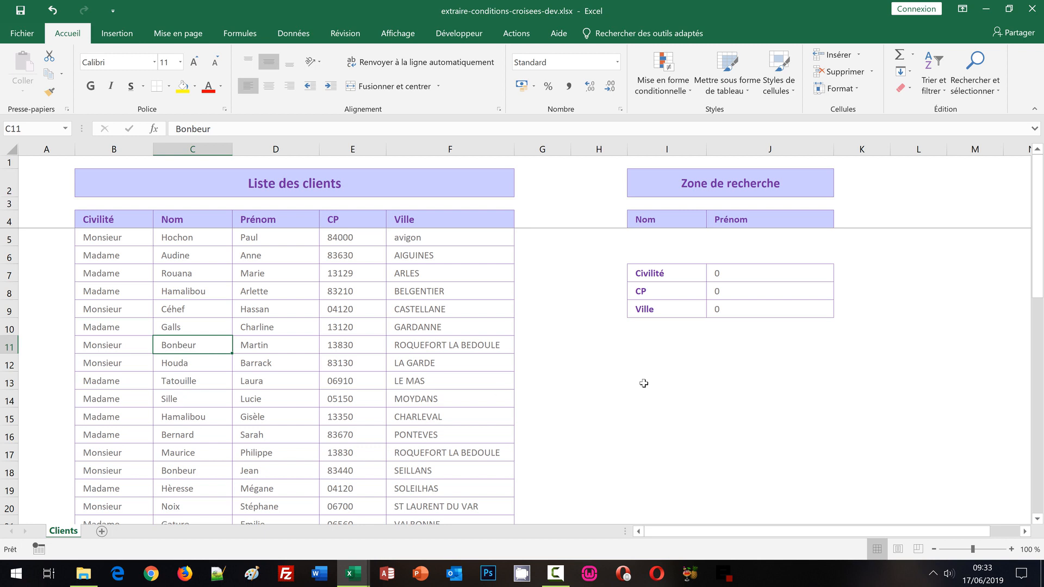
Enter the last name and first name of the client in row 18 as search criteria in I5 and J5.
{"action": "left_click", "coordinate": [658, 234]}
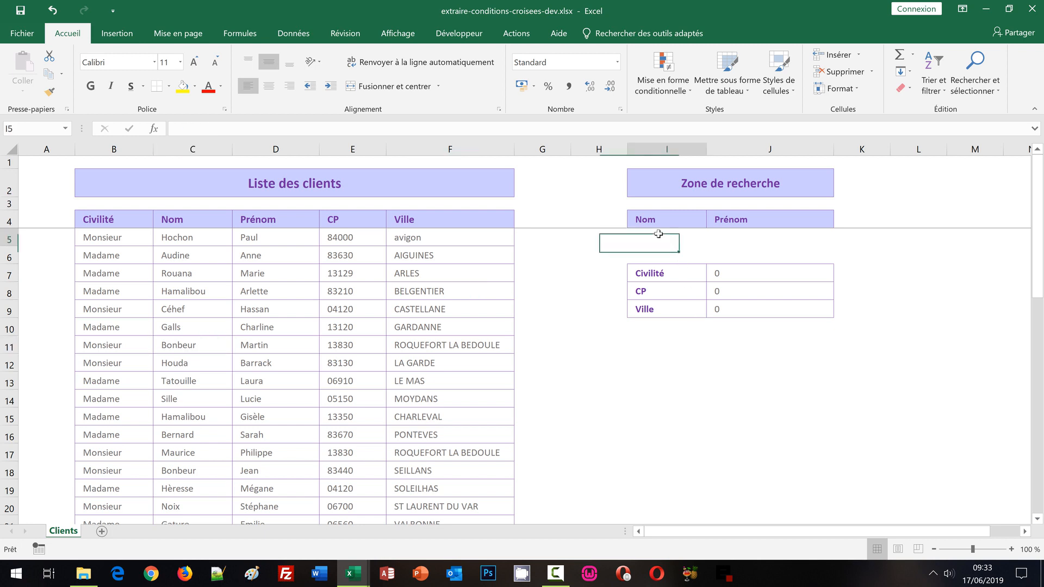
{"action": "type", "text": "Bonbeur"}
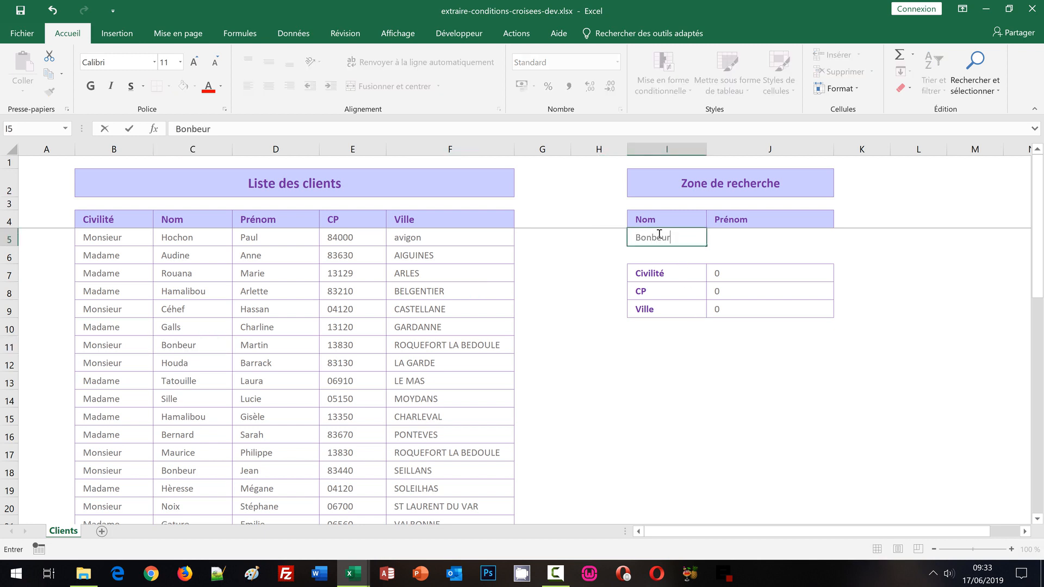
{"action": "key", "text": "Tab"}
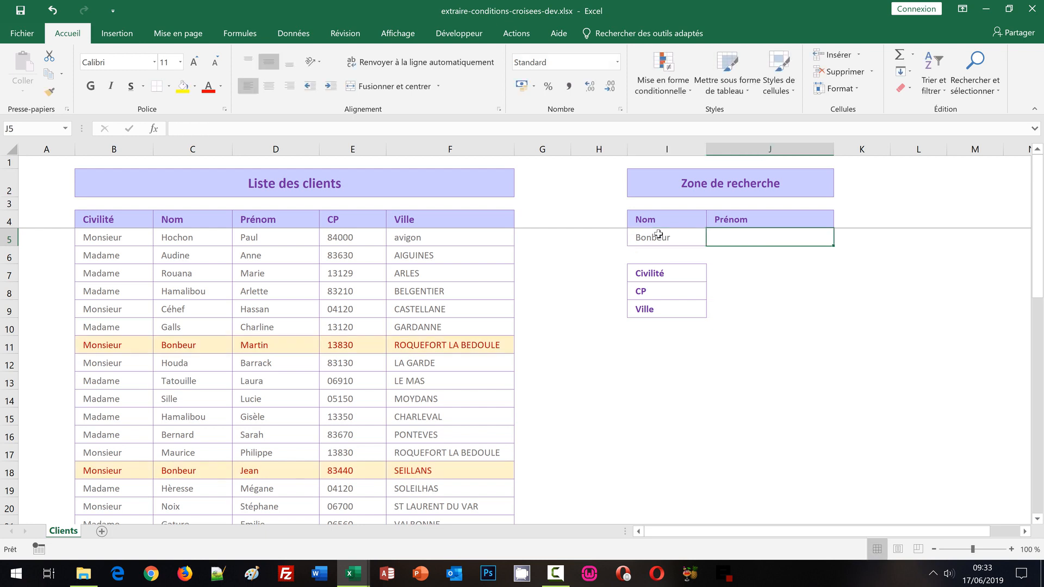
{"action": "type", "text": "Jean"}
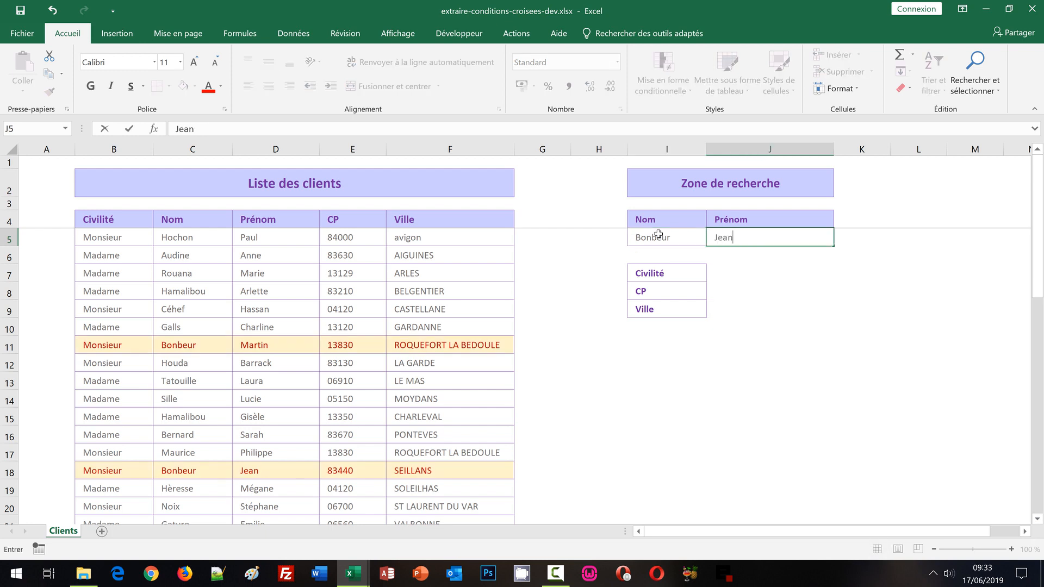
{"action": "key", "text": "Return"}
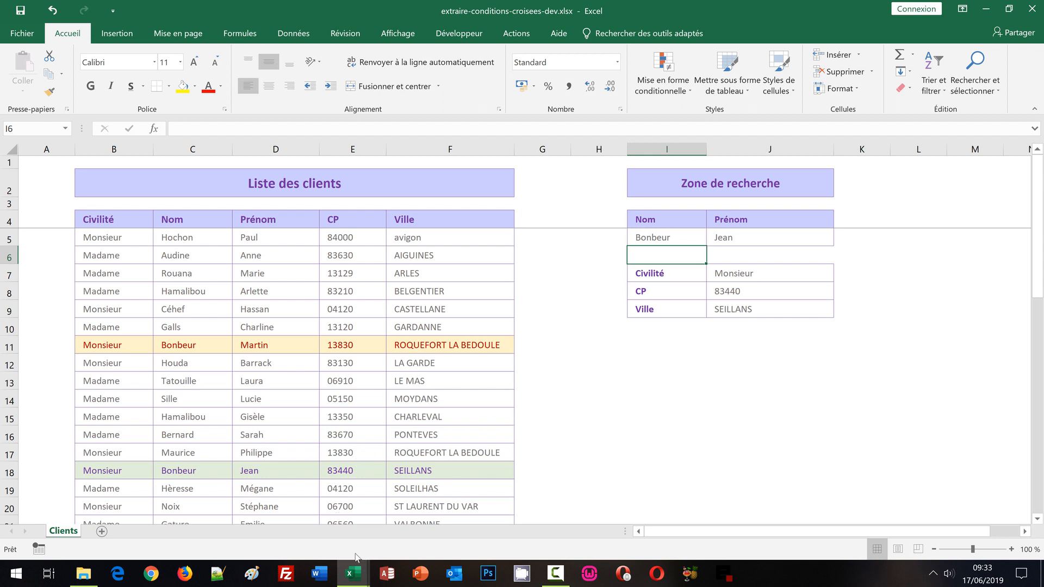
Switch to the workbook extraire-conditions-croisees.xlsx.
{"action": "mouse_move", "coordinate": [352, 574]}
{"action": "left_click", "coordinate": [427, 511]}
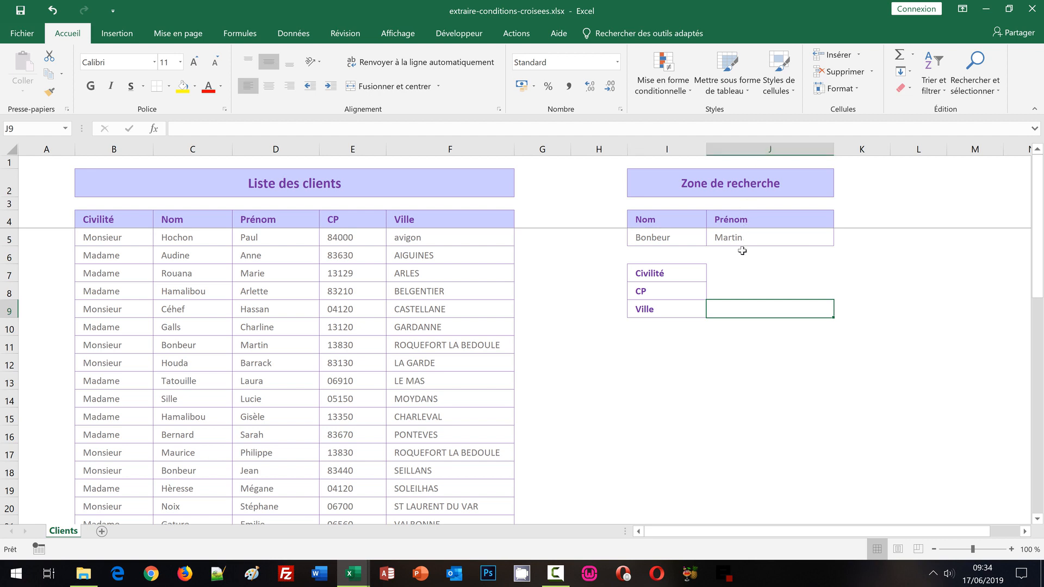
Examine the search criteria in I5:J5, the result cells J7:J9 and the repeated last names in the Nom column.
{"action": "left_click", "coordinate": [679, 244]}
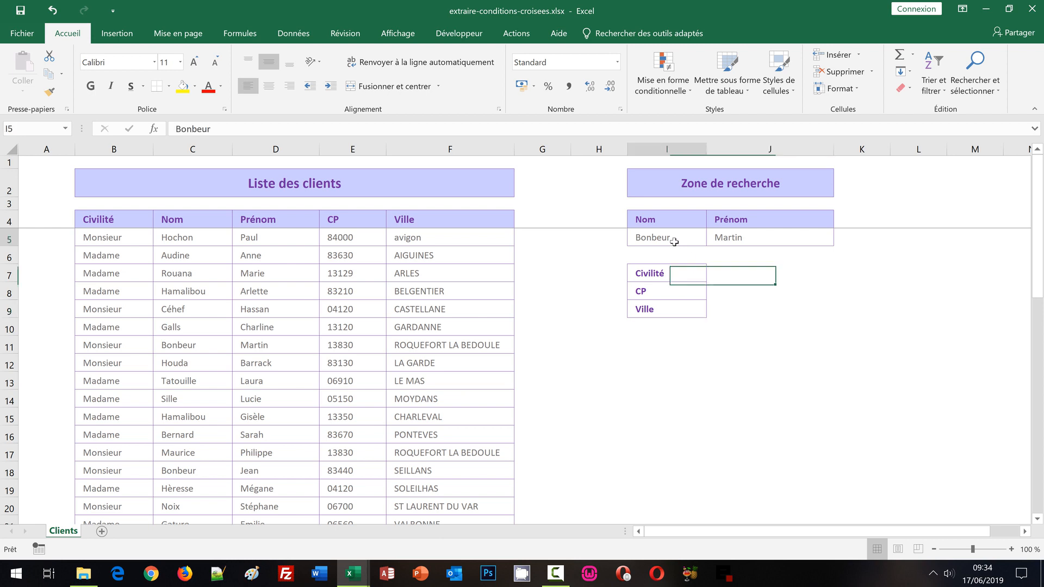
{"action": "left_click", "coordinate": [742, 240]}
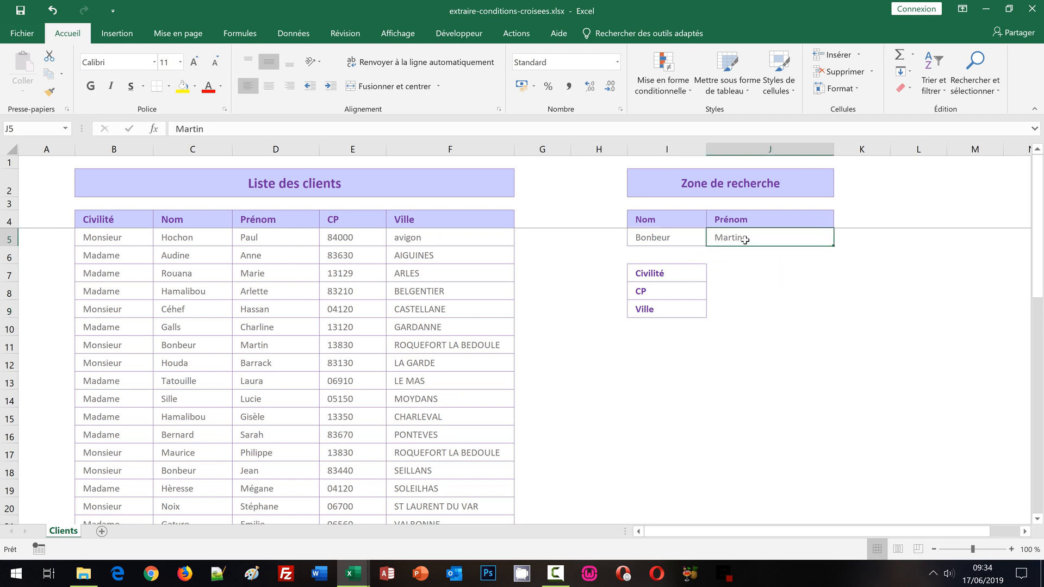
{"action": "left_click_drag", "start_coordinate": [732, 269], "coordinate": [736, 305]}
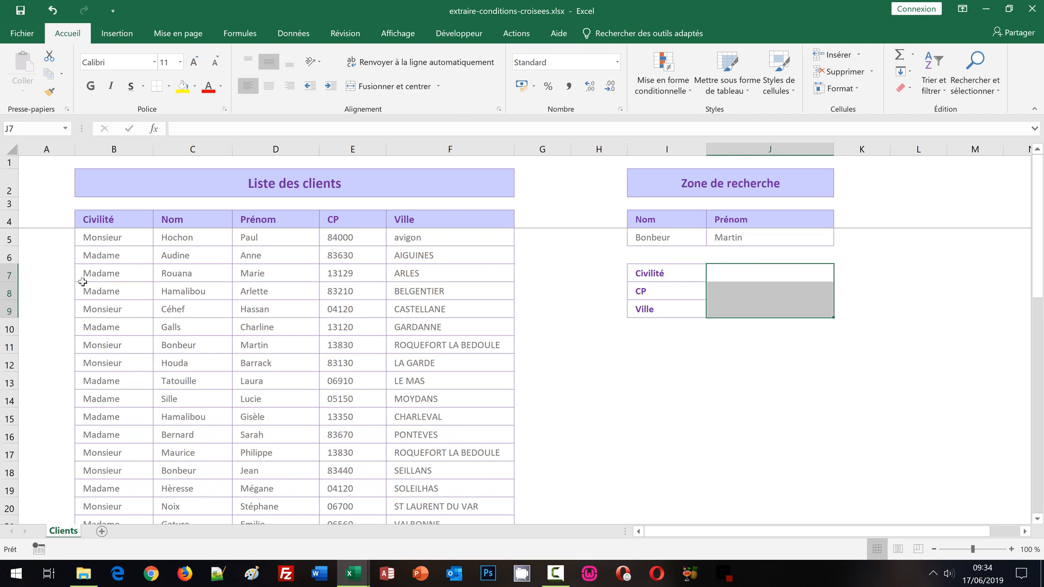
{"action": "left_click", "coordinate": [64, 236]}
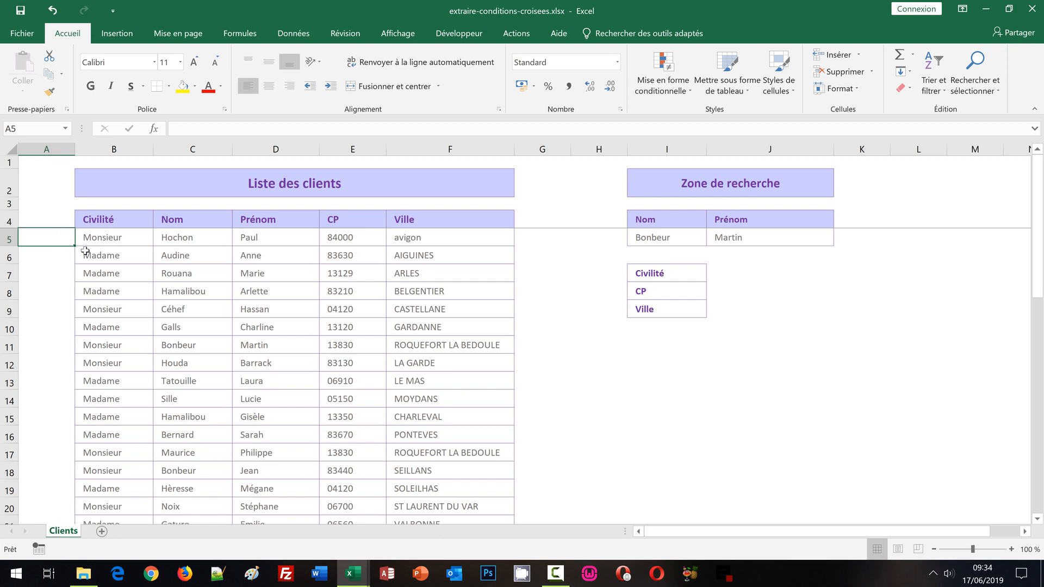
{"action": "left_click", "coordinate": [180, 472]}
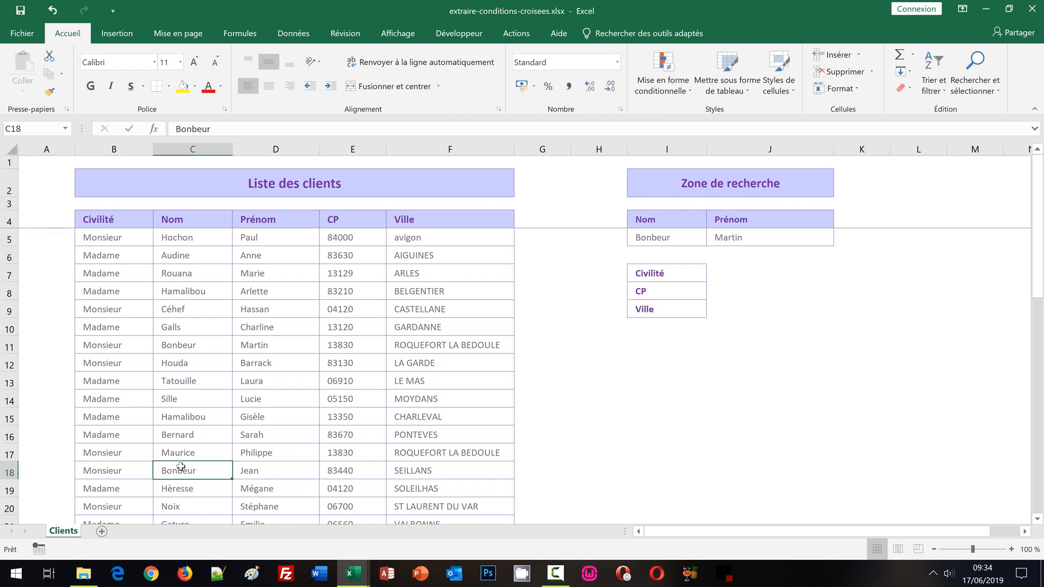
{"action": "left_click", "coordinate": [182, 291]}
{"action": "left_click", "coordinate": [184, 418]}
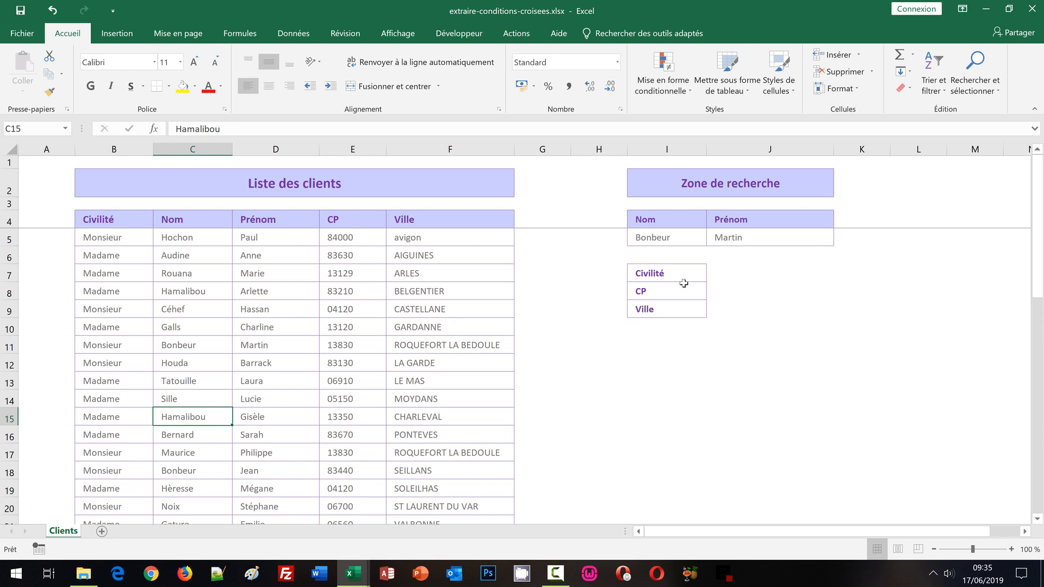
Clear the last name and first name criteria in I5:J5 of the search area.
{"action": "left_click_drag", "start_coordinate": [688, 238], "coordinate": [747, 237]}
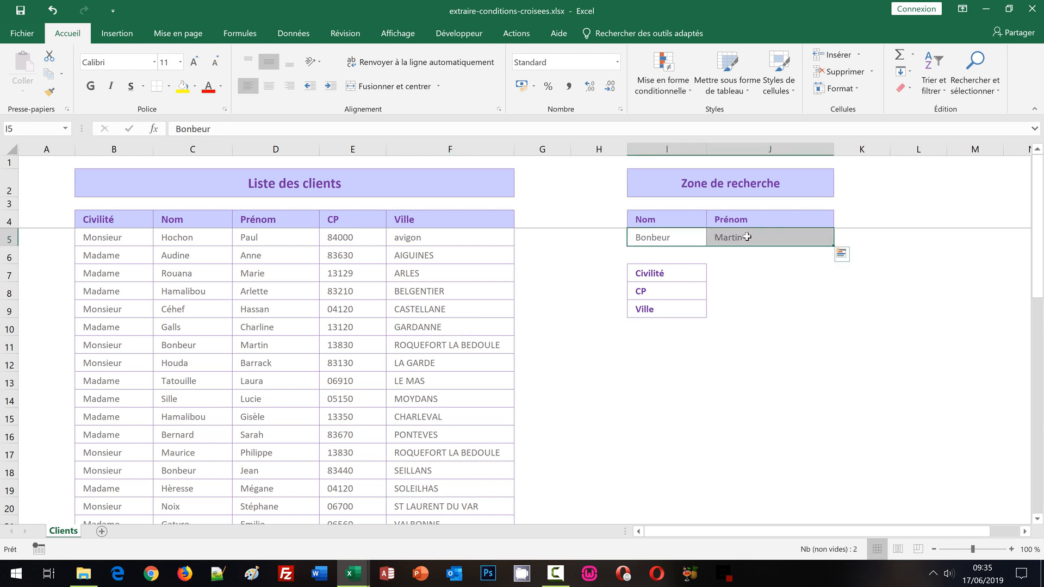
{"action": "key", "text": "Delete"}
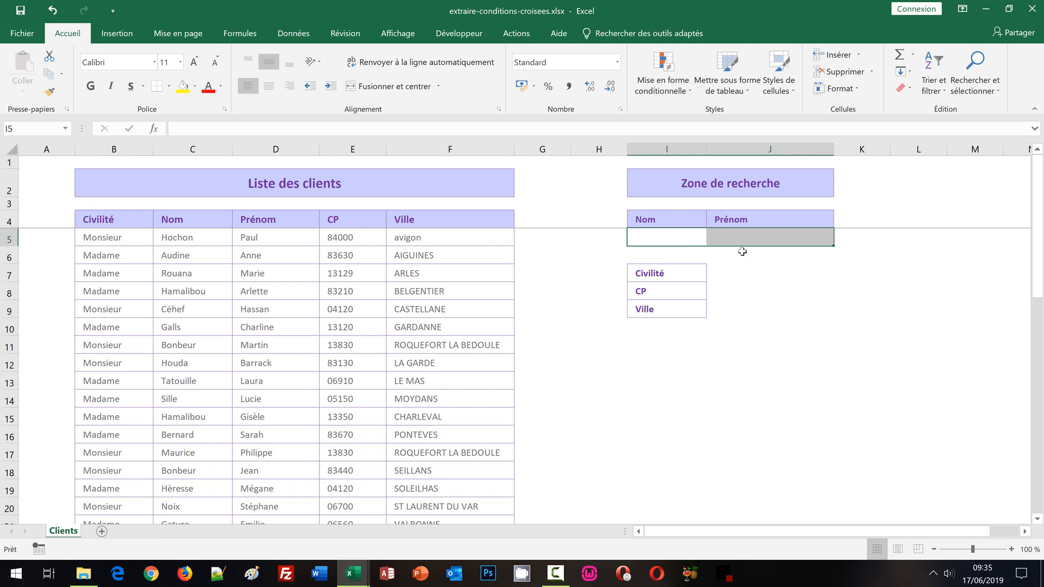
{"action": "left_click", "coordinate": [623, 366]}
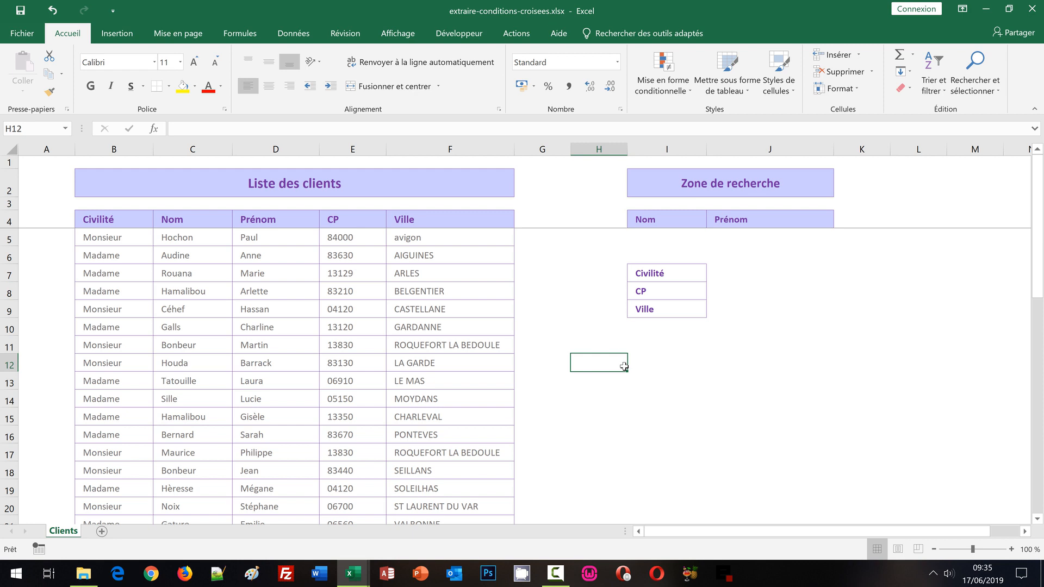
{"action": "left_click", "coordinate": [104, 290]}
{"action": "left_click_drag", "start_coordinate": [189, 287], "coordinate": [419, 293]}
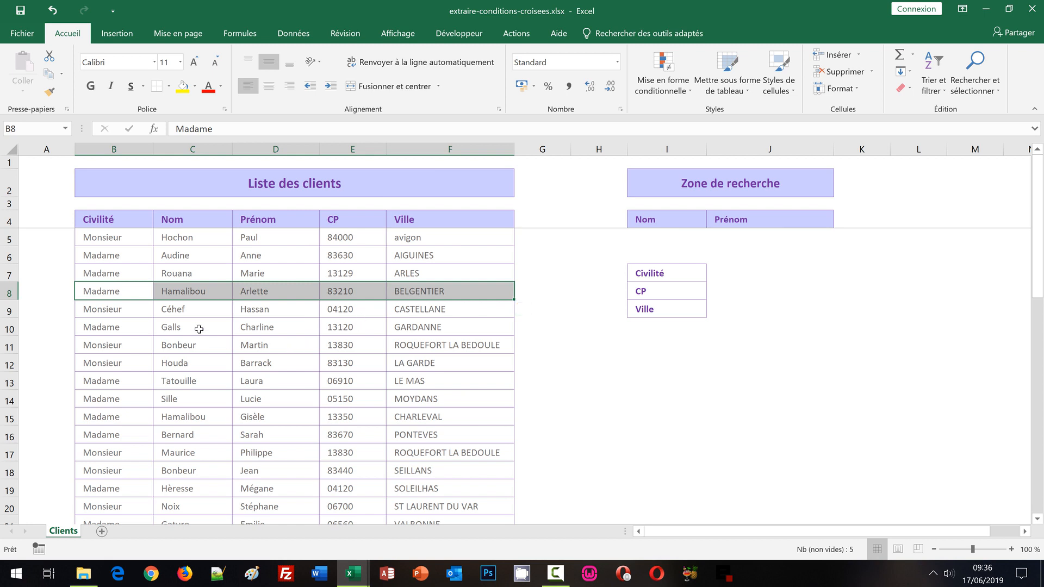
Start a new conditional formatting rule for the client data B5:F44, using a formula to determine which cells are formatted.
{"action": "left_click", "coordinate": [96, 236]}
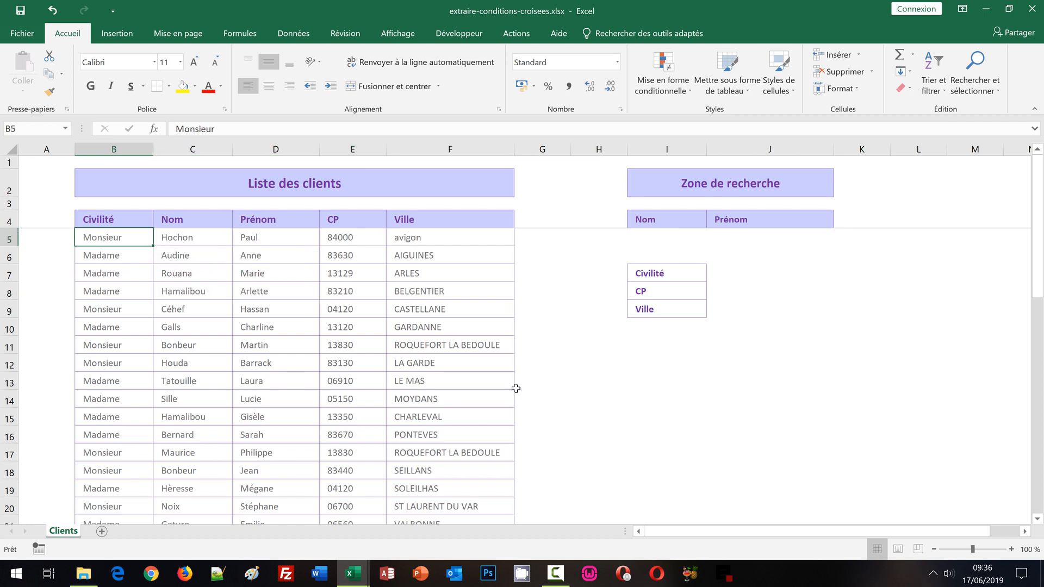
{"action": "left_click", "coordinate": [1039, 491]}
{"action": "left_click", "coordinate": [1040, 491]}
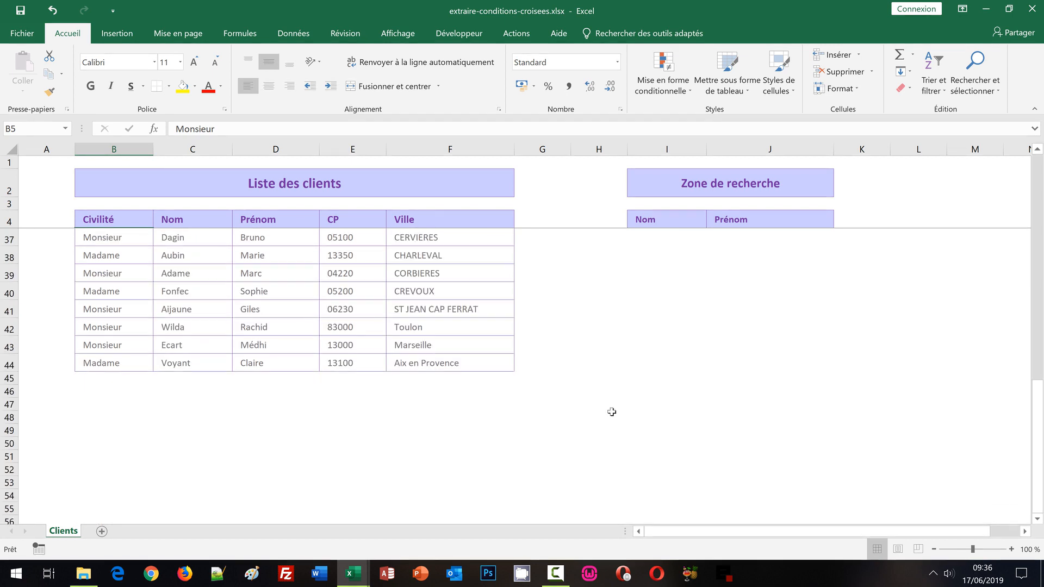
{"action": "left_click", "coordinate": [436, 362], "text": "shift"}
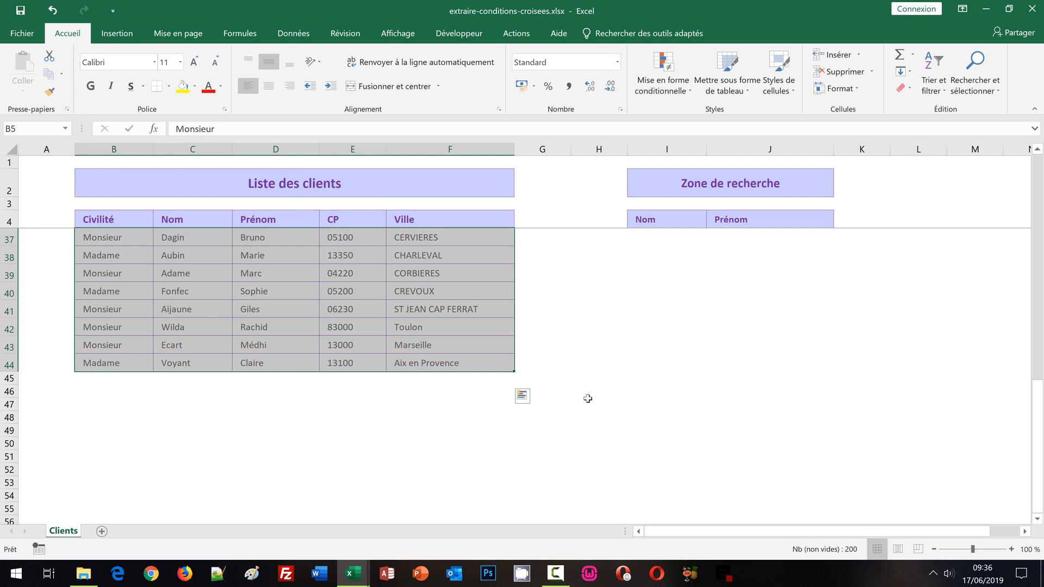
{"action": "left_click", "coordinate": [1038, 184]}
{"action": "left_click", "coordinate": [1038, 184]}
{"action": "left_click", "coordinate": [1037, 184]}
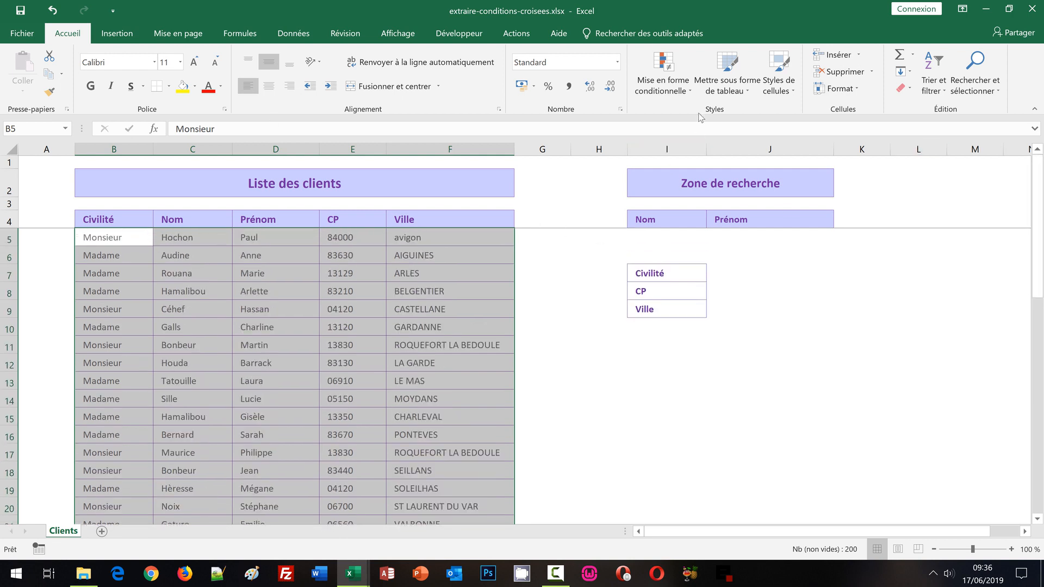
{"action": "left_click", "coordinate": [682, 97]}
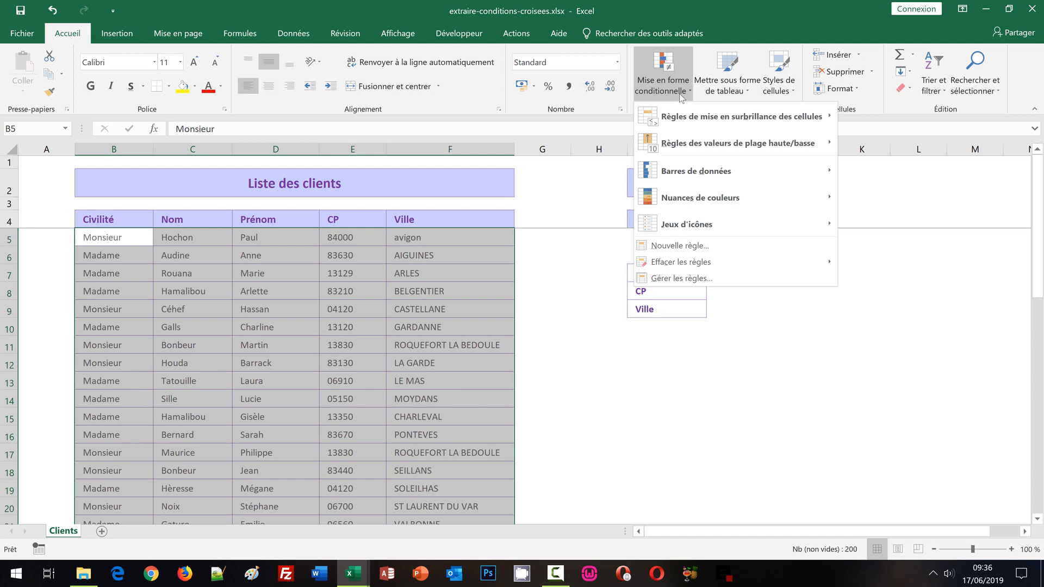
{"action": "left_click", "coordinate": [658, 250]}
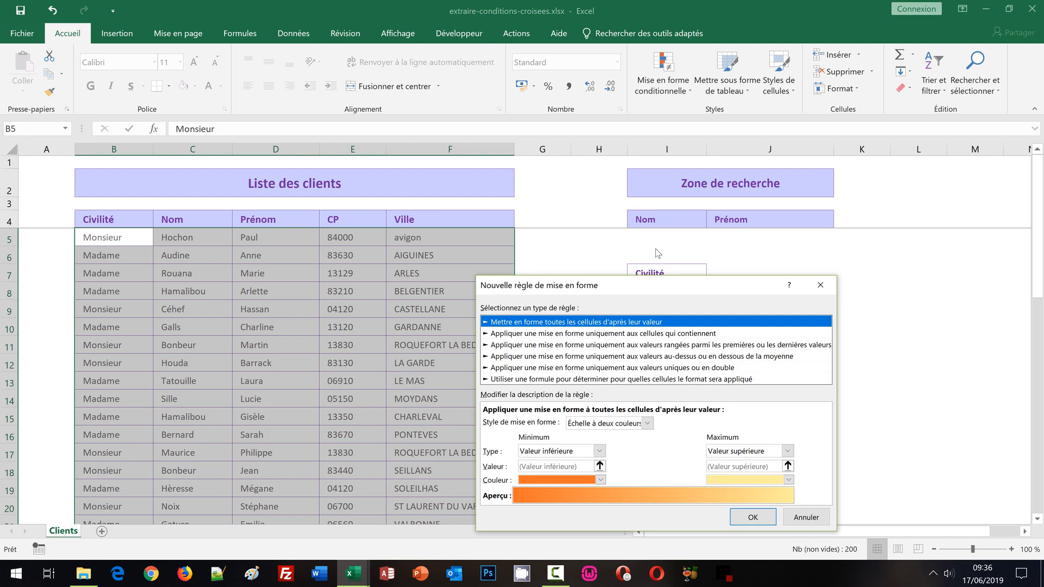
{"action": "left_click_drag", "start_coordinate": [604, 285], "coordinate": [462, 119]}
{"action": "left_click", "coordinate": [373, 213]}
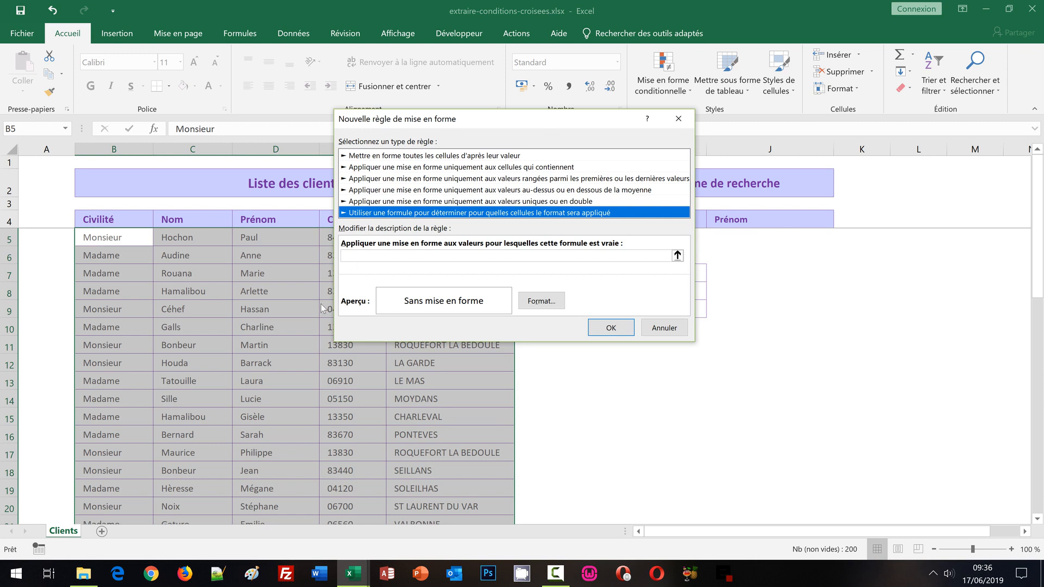
Begin the rule's formula with an ET function whose first condition is $C5=$I$5.
{"action": "left_click", "coordinate": [355, 256]}
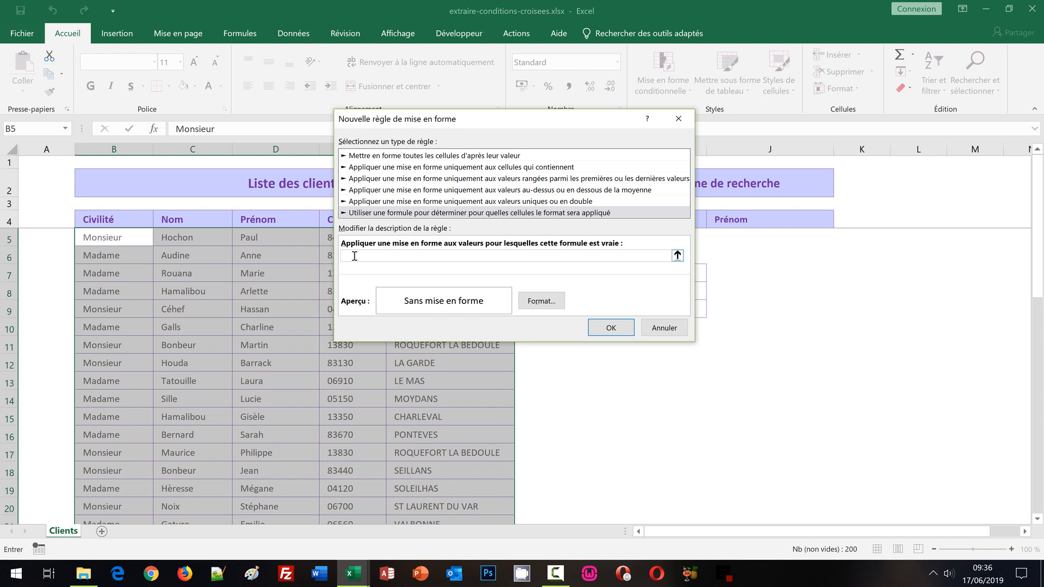
{"action": "type", "text": "="}
{"action": "type", "text": "Et("}
{"action": "left_click", "coordinate": [188, 237]}
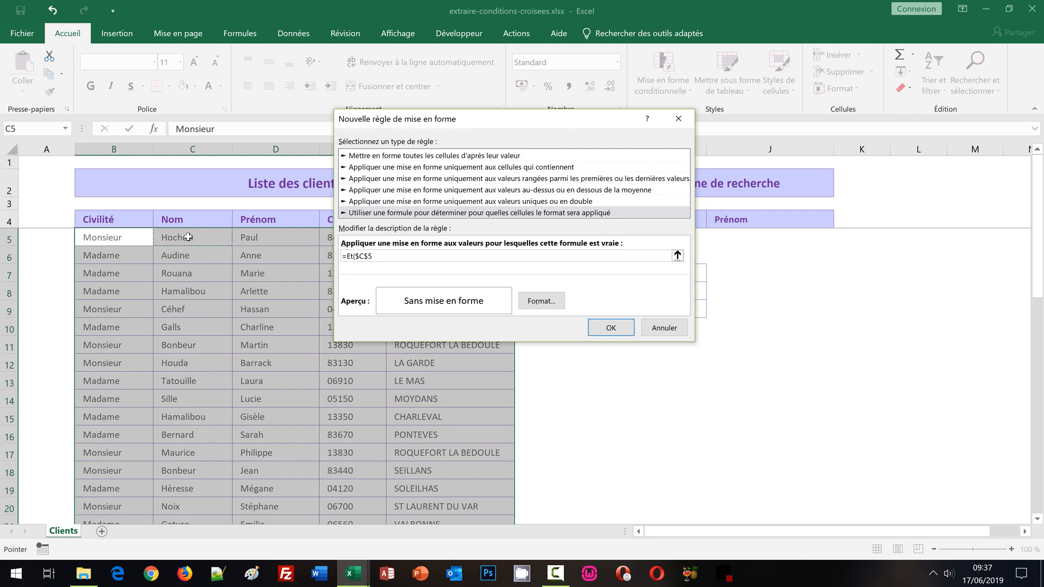
{"action": "key", "text": "F4"}
{"action": "key", "text": "F4"}
{"action": "left_click_drag", "start_coordinate": [457, 120], "coordinate": [533, 265]}
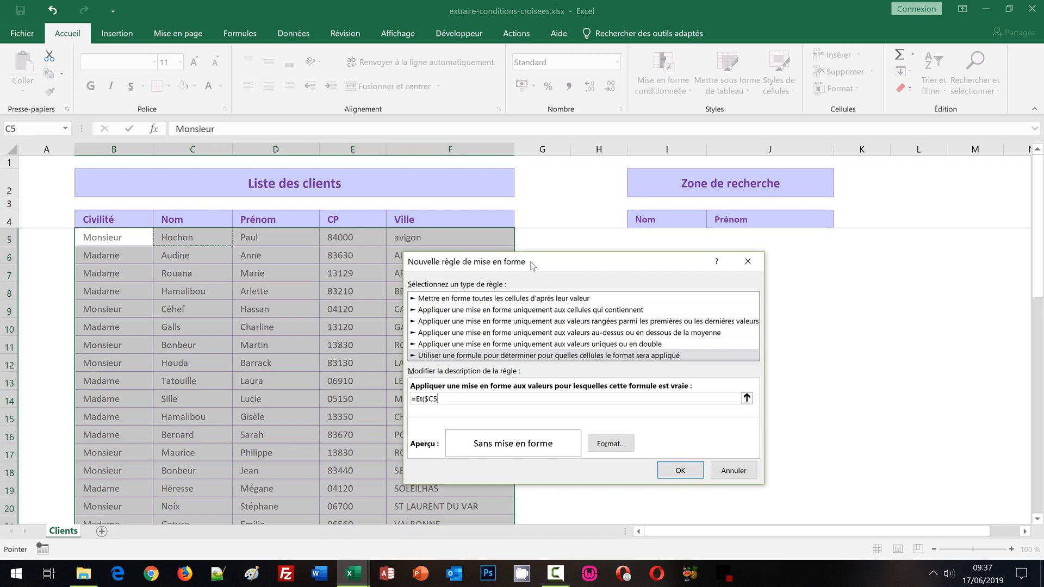
{"action": "type", "text": "="}
{"action": "left_click", "coordinate": [660, 238]}
Add the second condition $D5=$J$5 to the rule's ET formula and close the parenthesis.
{"action": "type", "text": ";"}
{"action": "left_click", "coordinate": [255, 240]}
{"action": "key", "text": "F4"}
{"action": "key", "text": "F4"}
{"action": "type", "text": "="}
{"action": "left_click", "coordinate": [743, 239]}
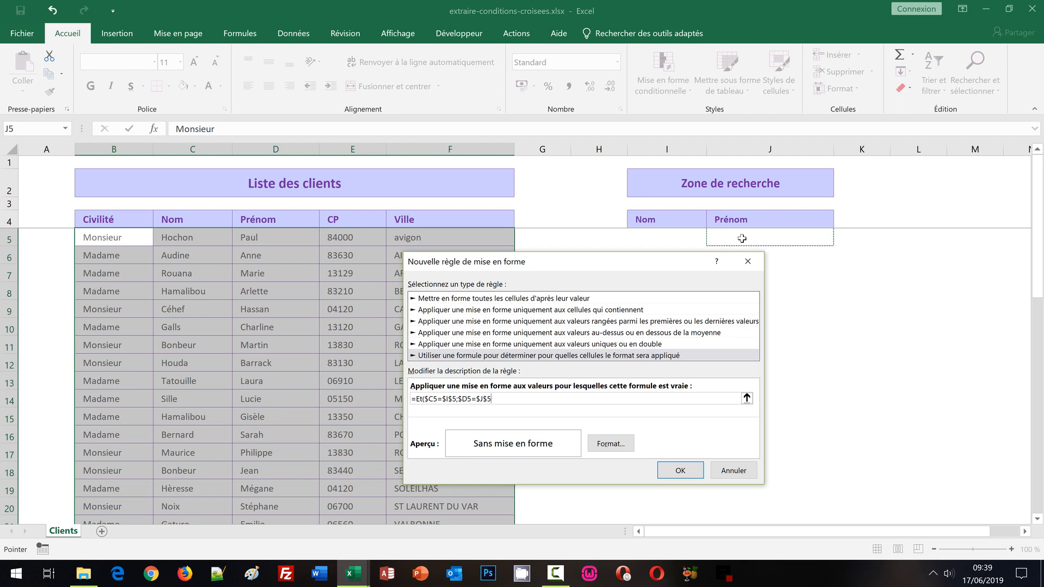
{"action": "type", "text": ")"}
Give the conditional formatting rule a pale green background fill.
{"action": "left_click", "coordinate": [606, 448]}
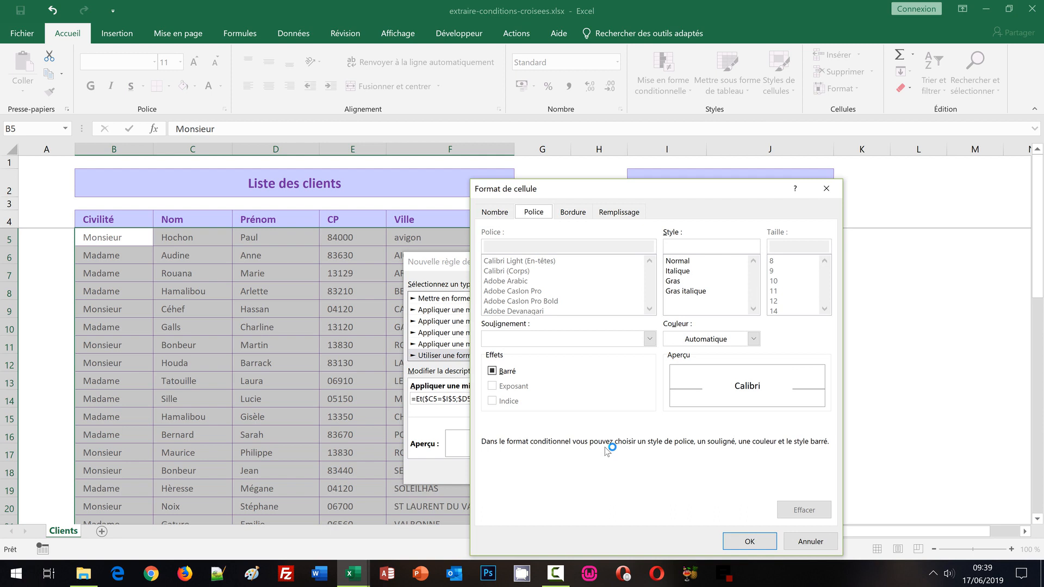
{"action": "left_click", "coordinate": [618, 213]}
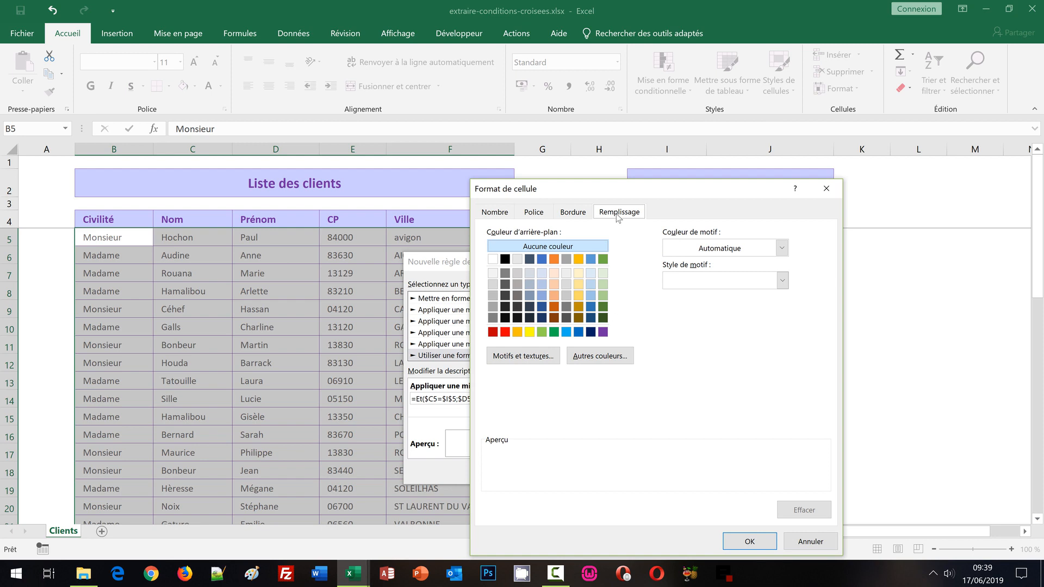
{"action": "left_click", "coordinate": [602, 273]}
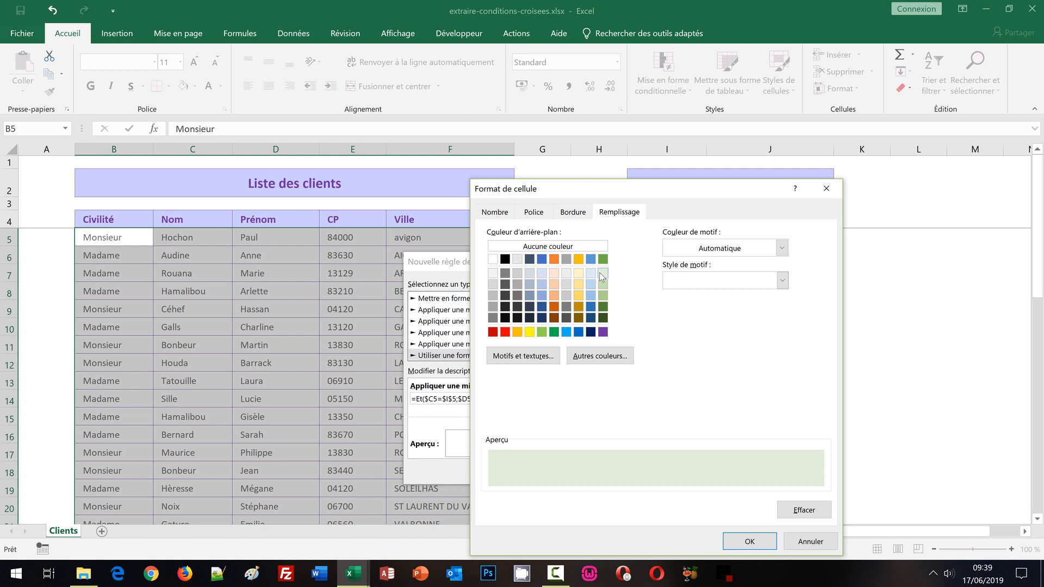
Set the rule's font colour to purple and create the conditional formatting rule.
{"action": "left_click", "coordinate": [535, 213]}
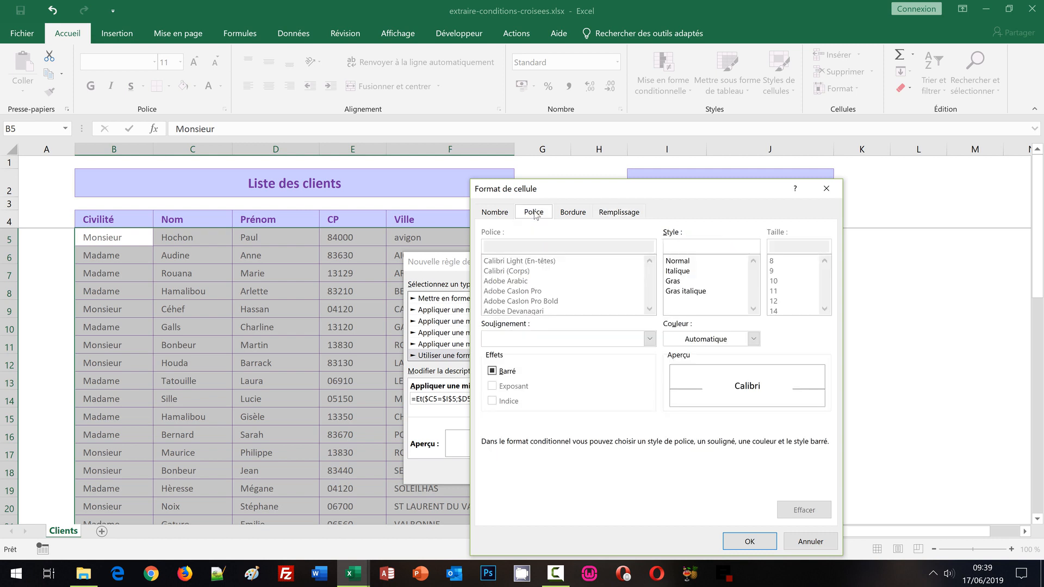
{"action": "left_click", "coordinate": [753, 339]}
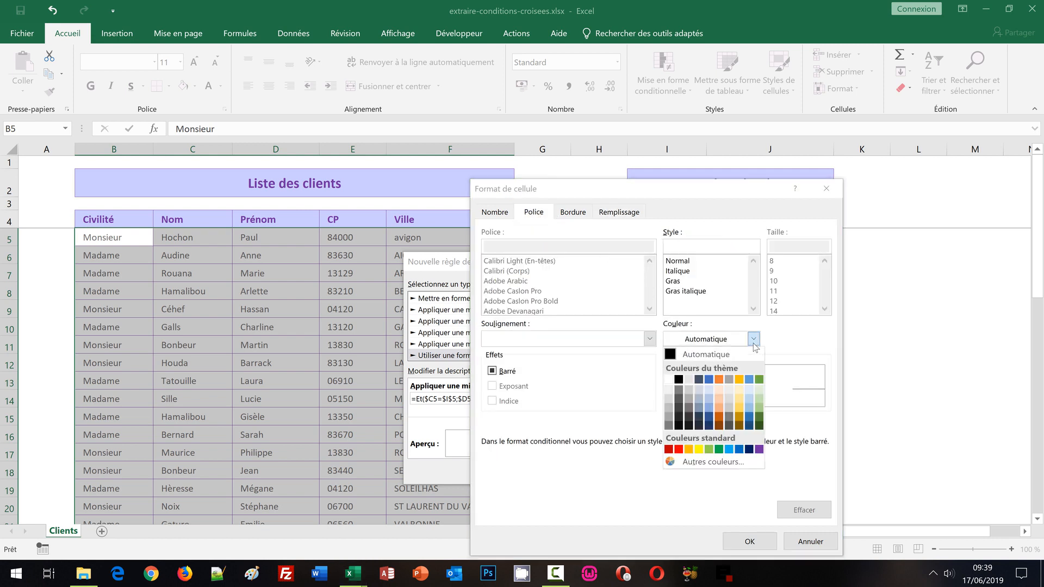
{"action": "left_click", "coordinate": [759, 450]}
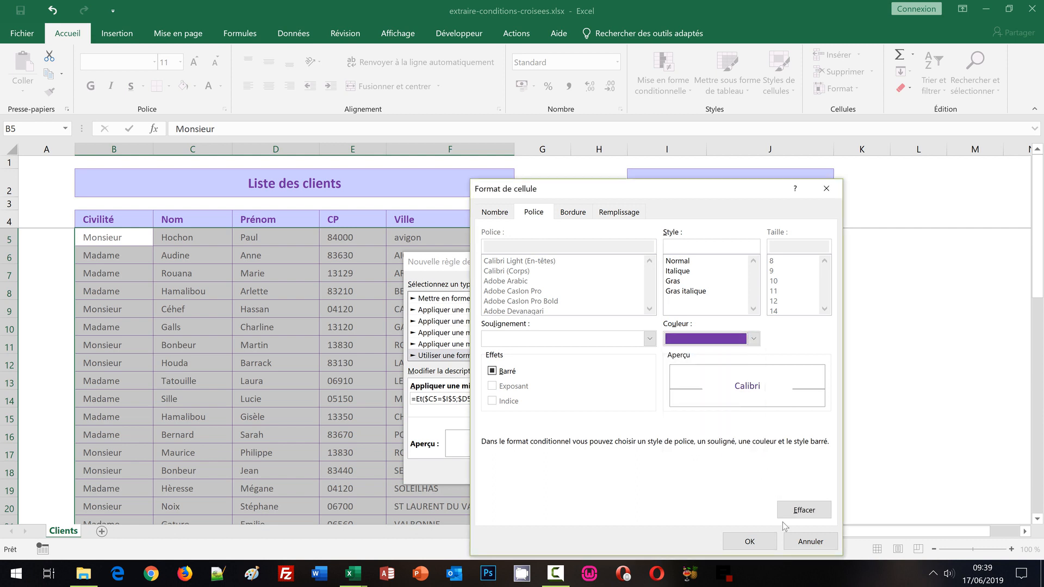
{"action": "left_click", "coordinate": [750, 541]}
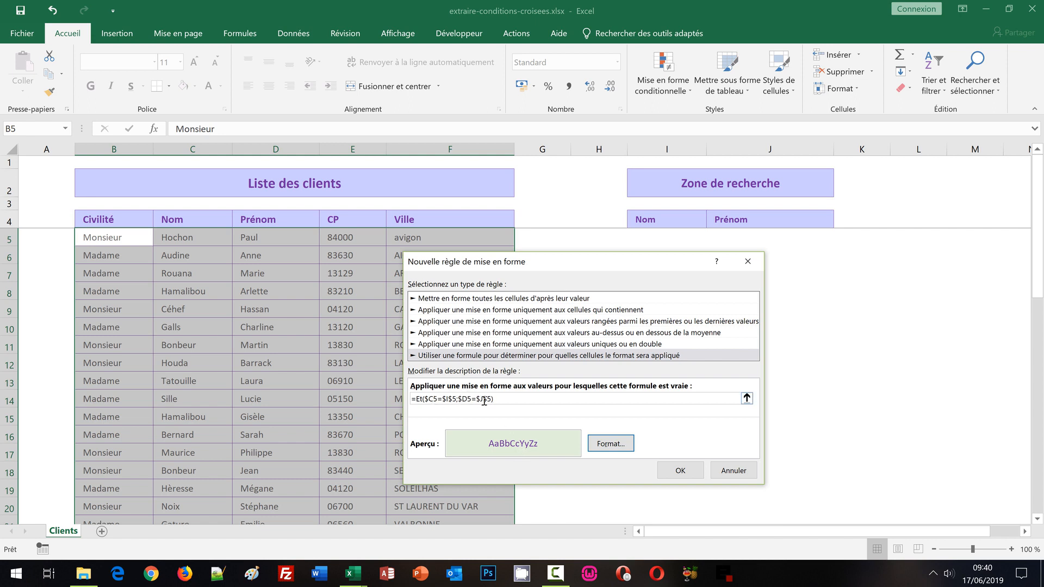
{"action": "left_click", "coordinate": [680, 471]}
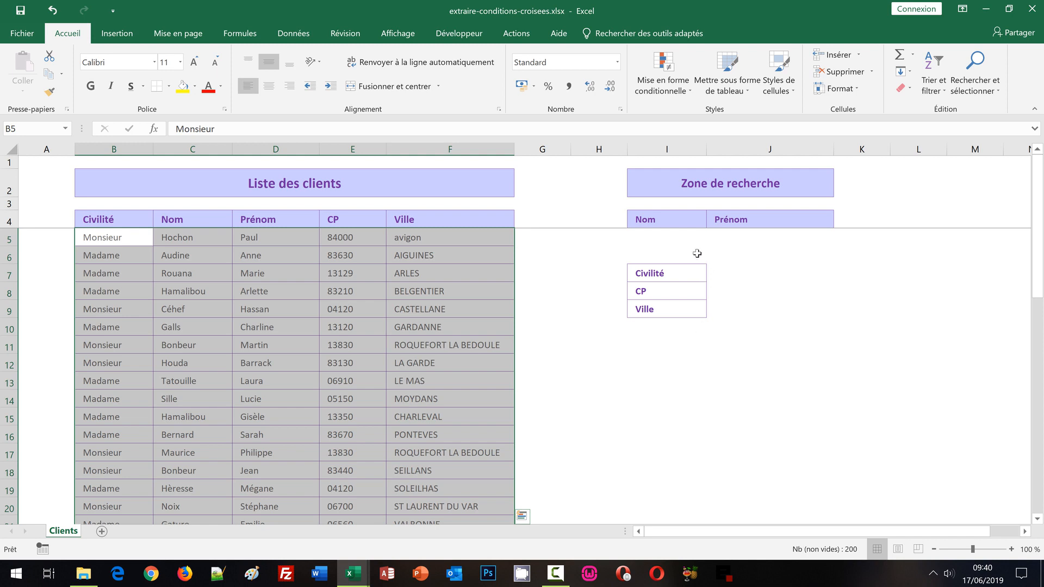
Enter the last name of a listed client in I5 and the matching first name in J5.
{"action": "left_click", "coordinate": [676, 241]}
{"action": "type", "text": "Bonbeur"}
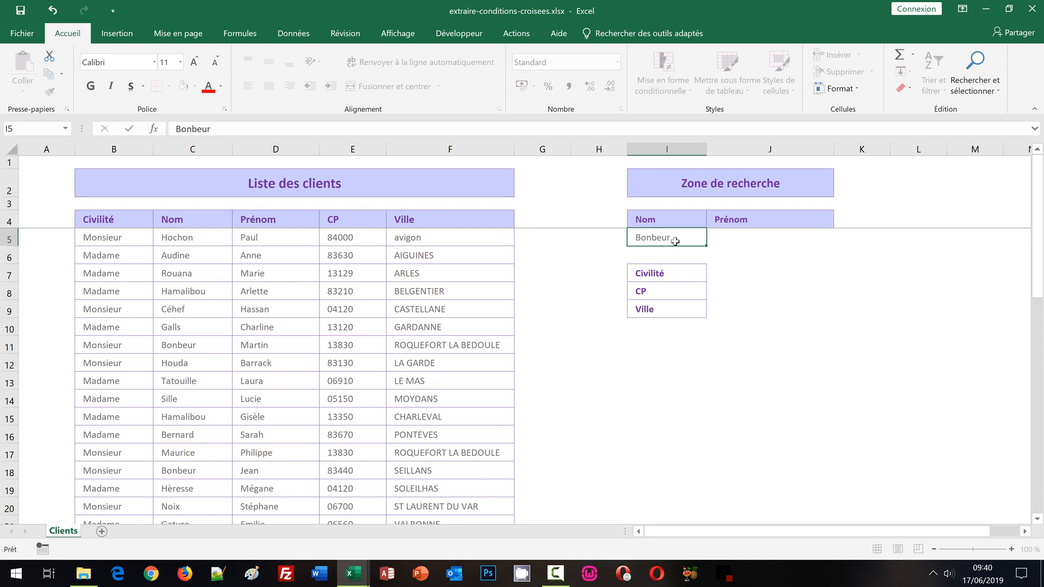
{"action": "key", "text": "Tab"}
{"action": "type", "text": "Jean"}
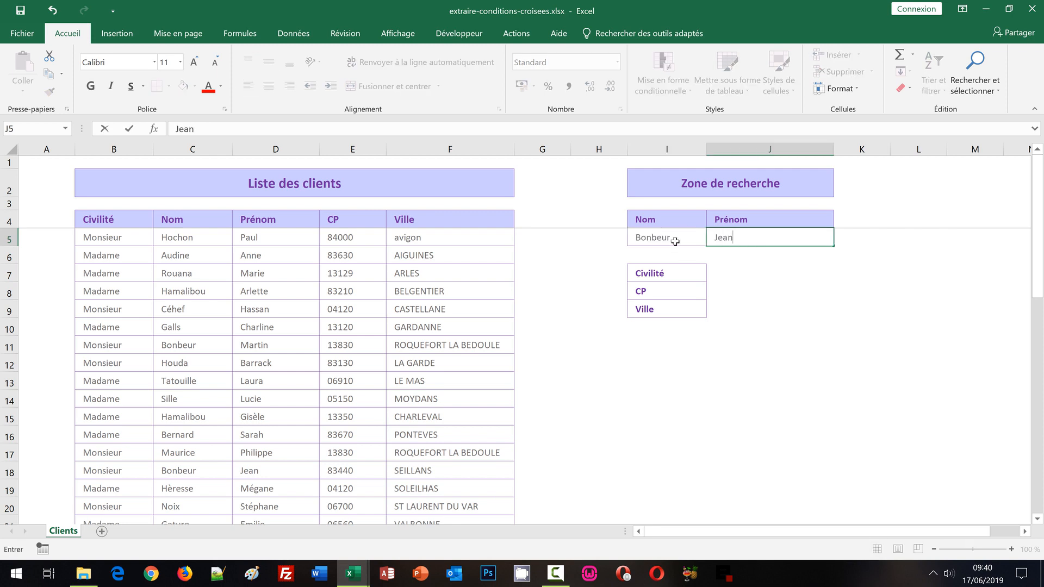
{"action": "key", "text": "Return"}
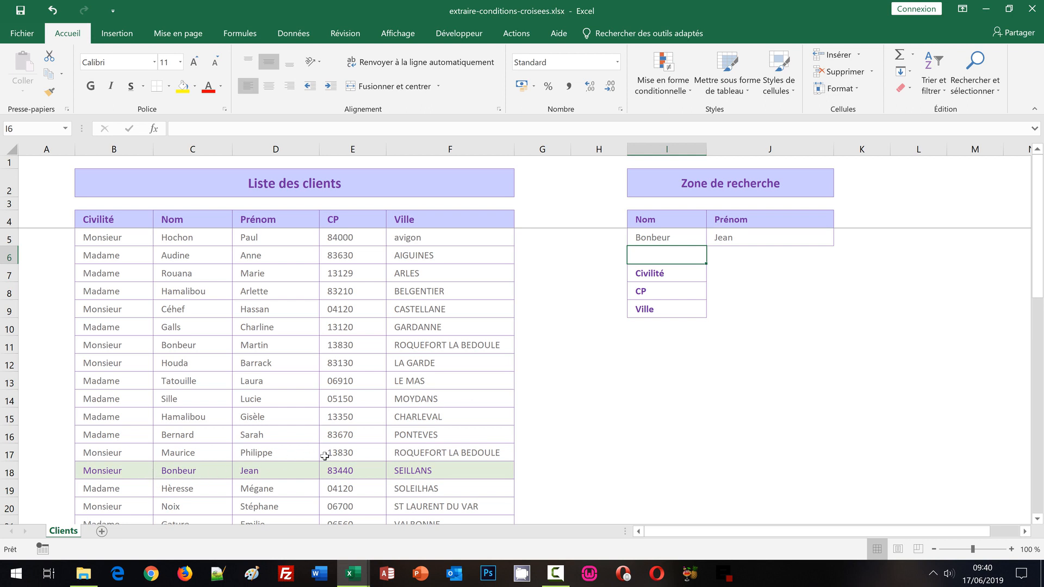
Replace the first name in J5 with that of the other listed client sharing the same last name.
{"action": "left_click", "coordinate": [735, 235]}
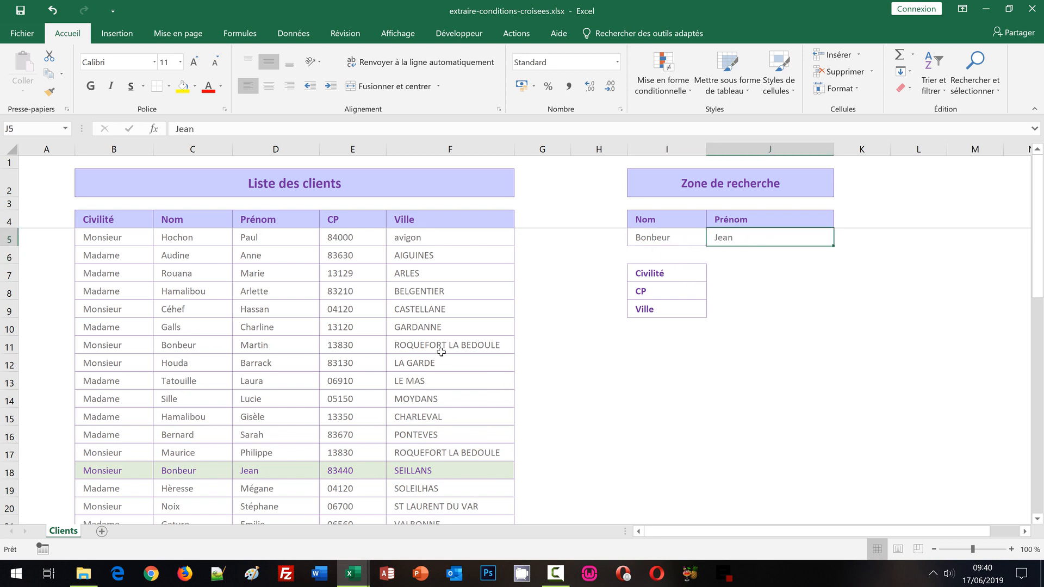
{"action": "type", "text": "Martin"}
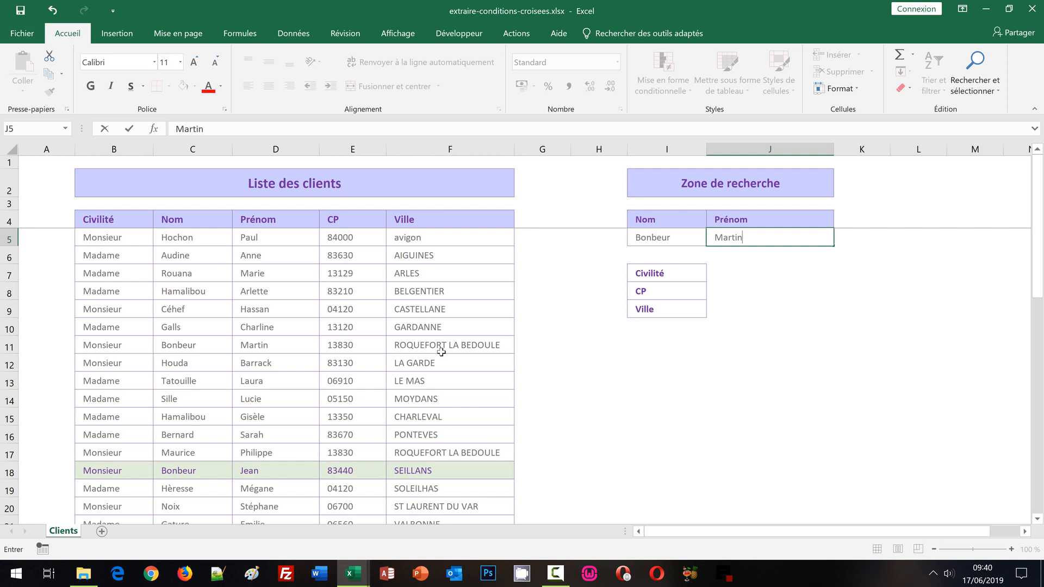
{"action": "key", "text": "Return"}
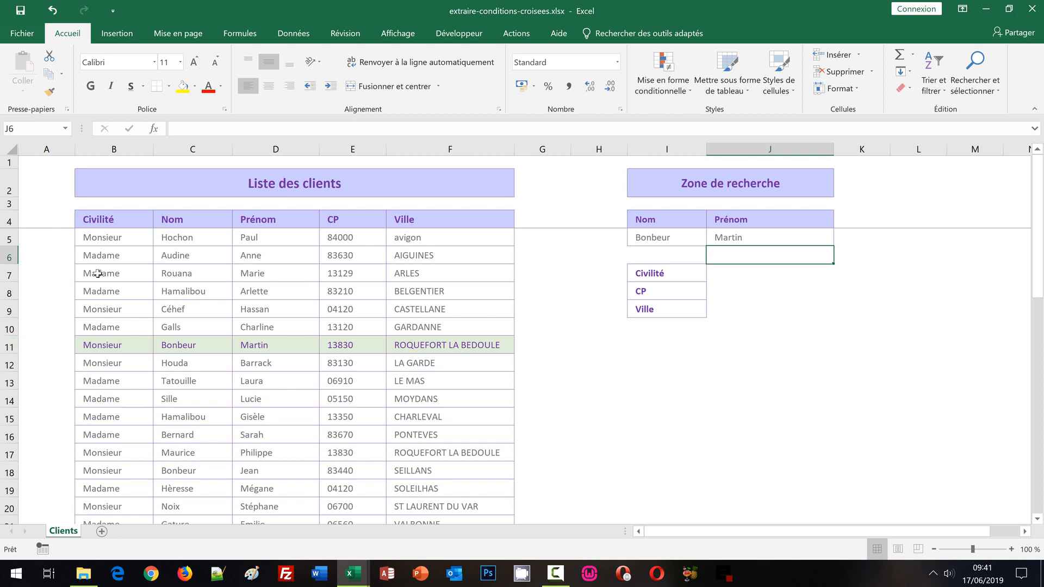
Start another conditional formatting rule for the client data B5:F44, using a formula to determine which cells are formatted.
{"action": "left_click", "coordinate": [96, 235]}
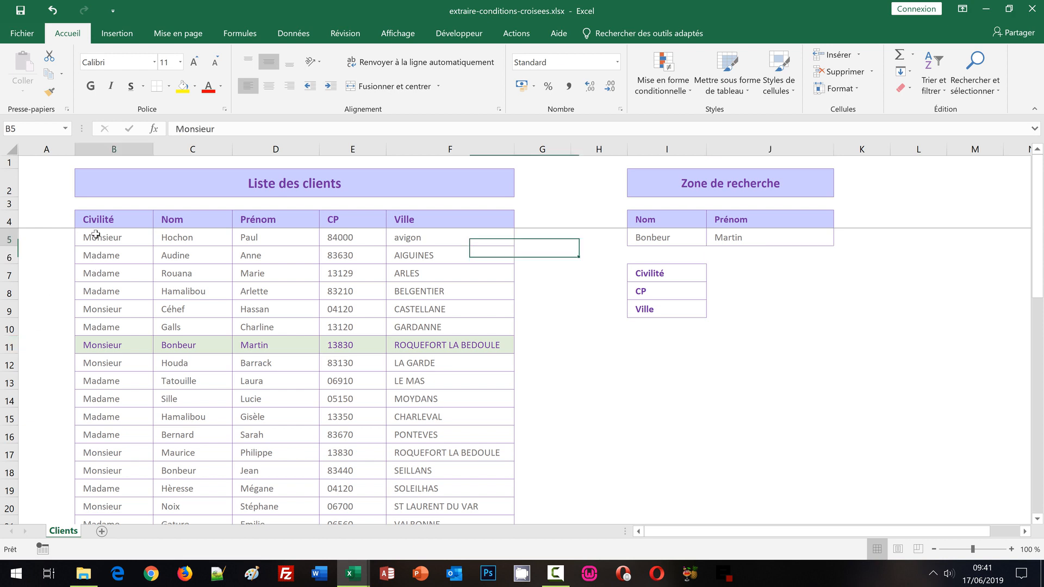
{"action": "left_click", "coordinate": [1038, 482]}
{"action": "left_click", "coordinate": [1037, 482]}
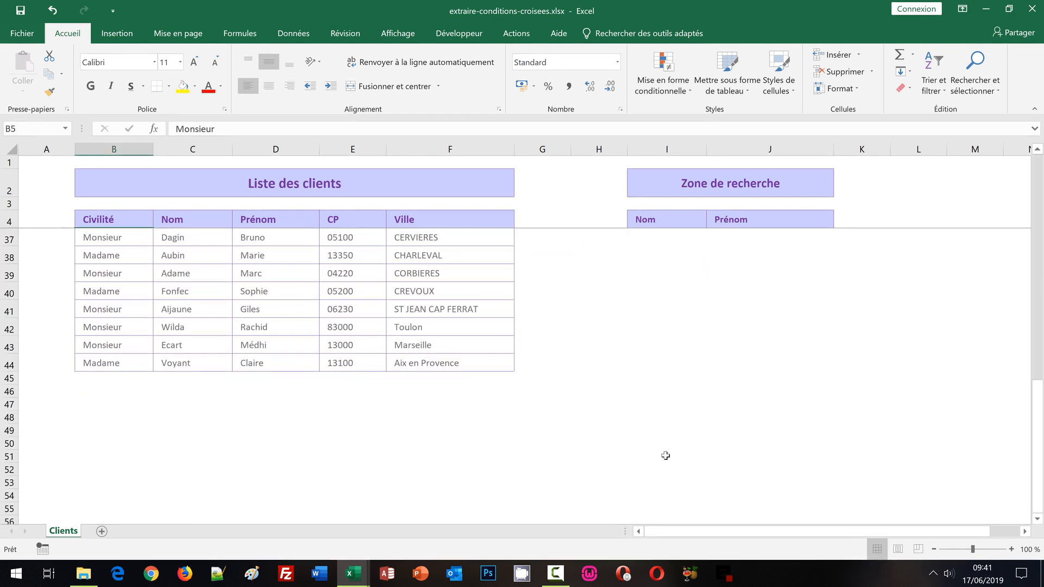
{"action": "left_click", "coordinate": [426, 361], "text": "shift"}
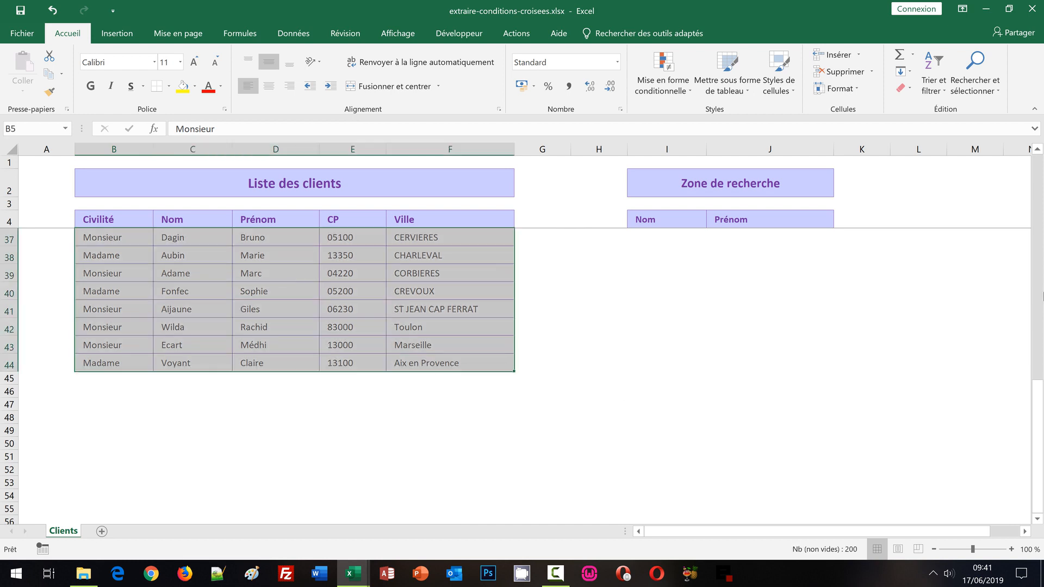
{"action": "left_click", "coordinate": [1038, 177]}
{"action": "left_click", "coordinate": [1038, 169]}
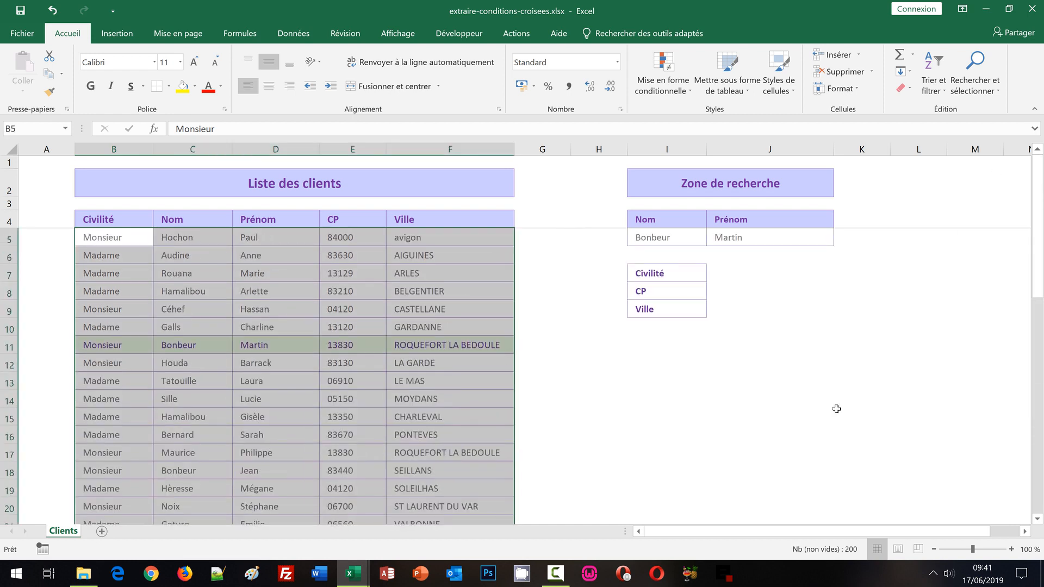
{"action": "left_click", "coordinate": [677, 93]}
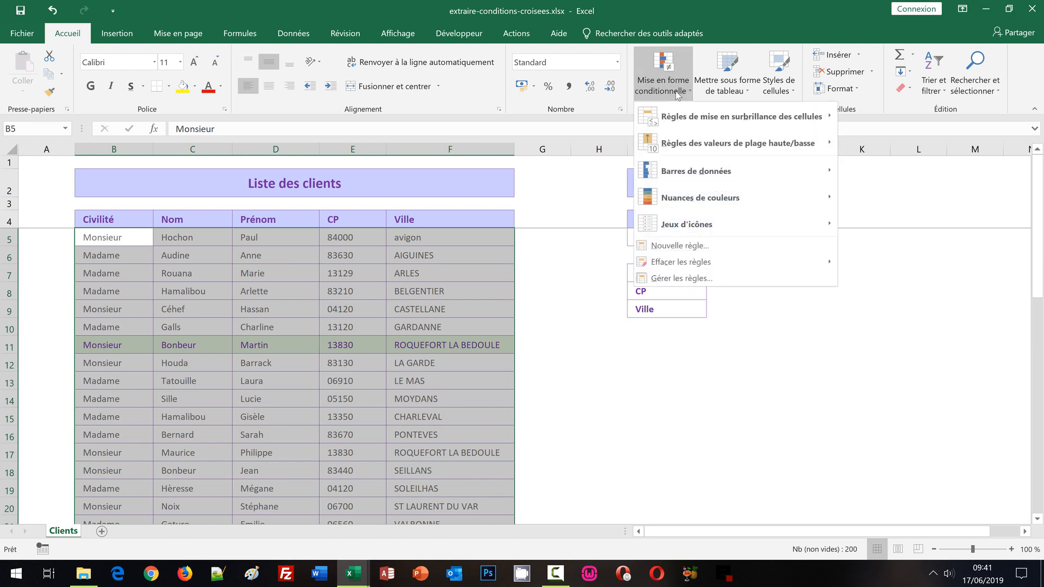
{"action": "left_click", "coordinate": [670, 249]}
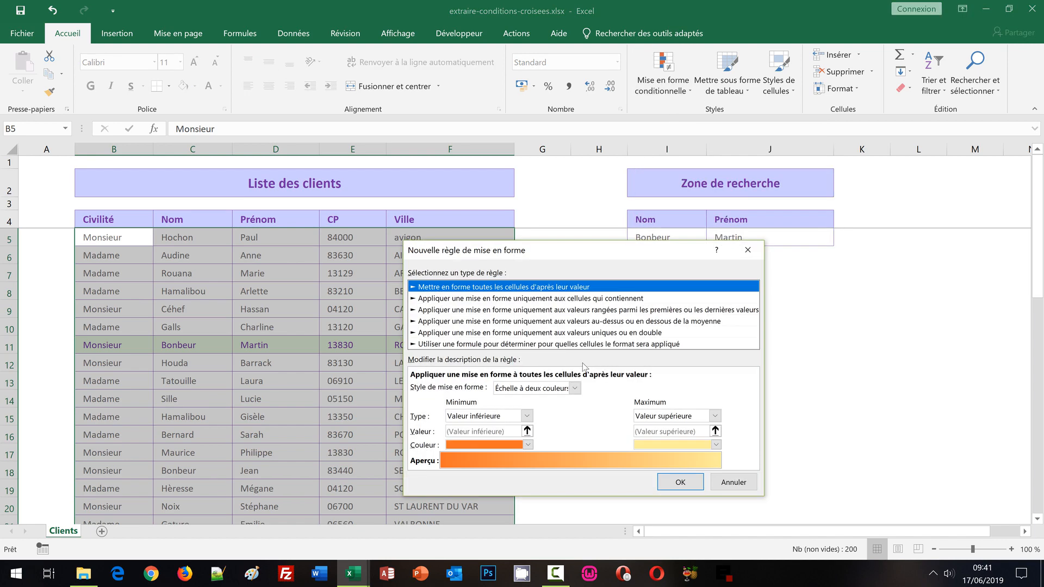
{"action": "left_click_drag", "start_coordinate": [513, 246], "coordinate": [491, 180]}
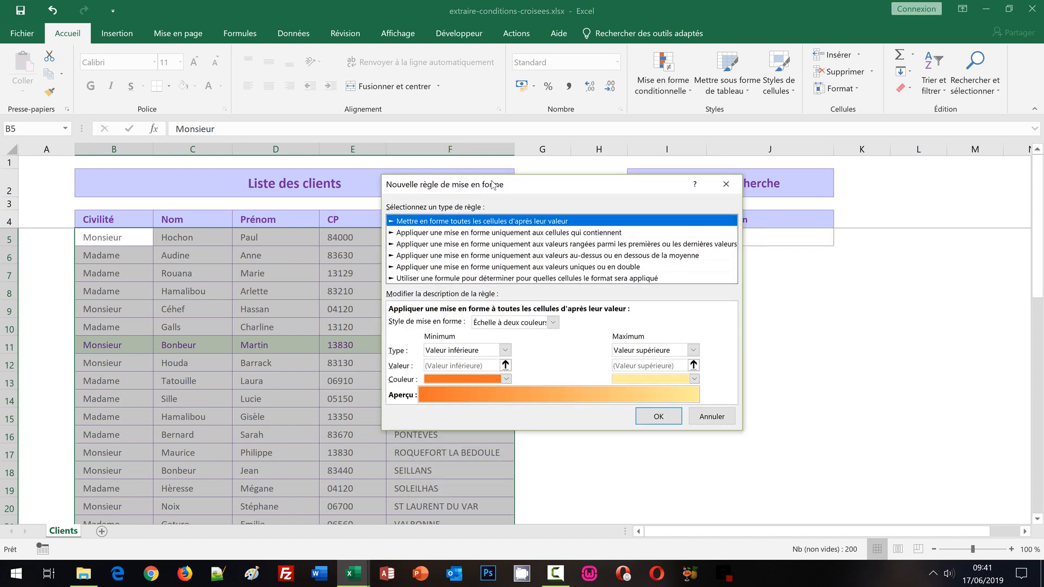
{"action": "left_click", "coordinate": [429, 278]}
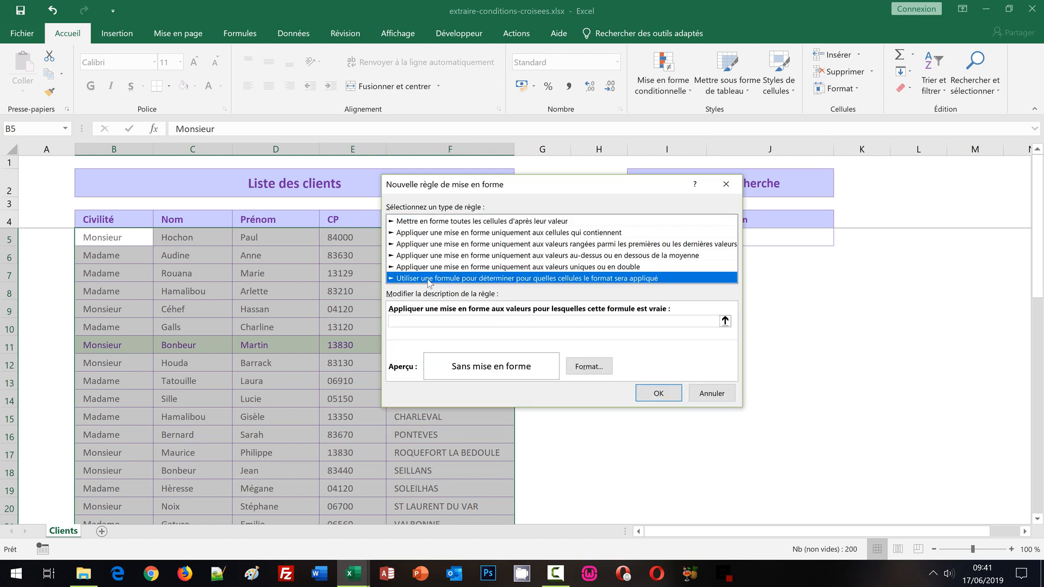
Enter the rule formula =$C5=$I$5 to compare each client's last name with the searched one.
{"action": "left_click", "coordinate": [401, 321]}
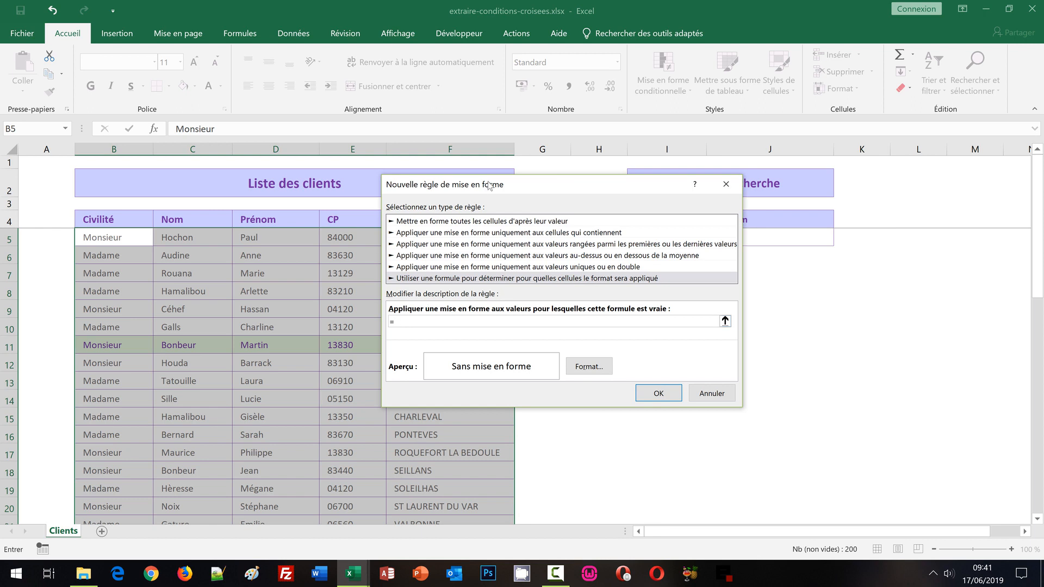
{"action": "left_click_drag", "start_coordinate": [489, 185], "coordinate": [515, 241]}
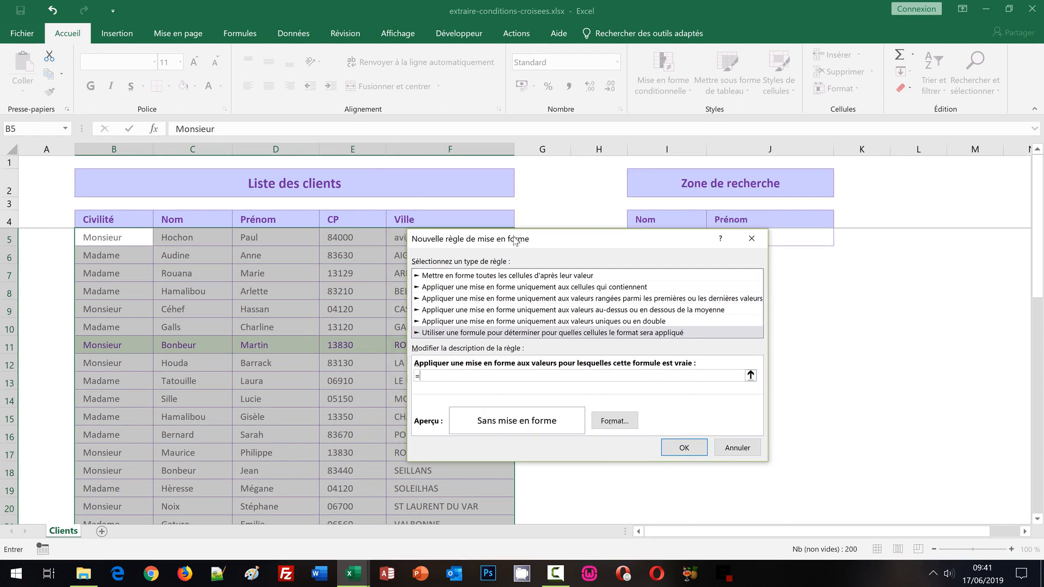
{"action": "left_click", "coordinate": [191, 237]}
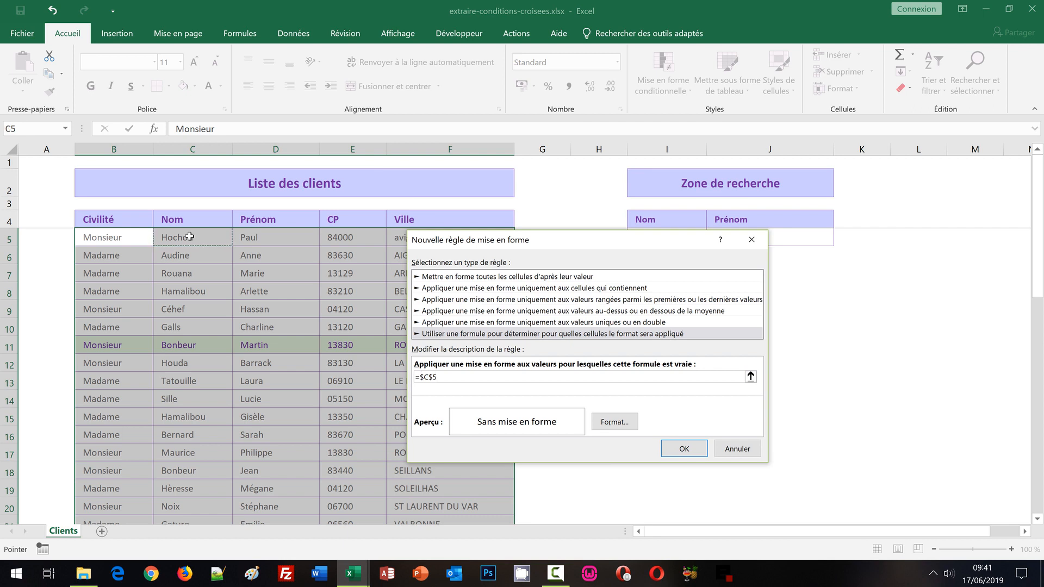
{"action": "key", "text": "F4"}
{"action": "key", "text": "F4"}
{"action": "type", "text": "="}
{"action": "left_click_drag", "start_coordinate": [568, 249], "coordinate": [587, 296]}
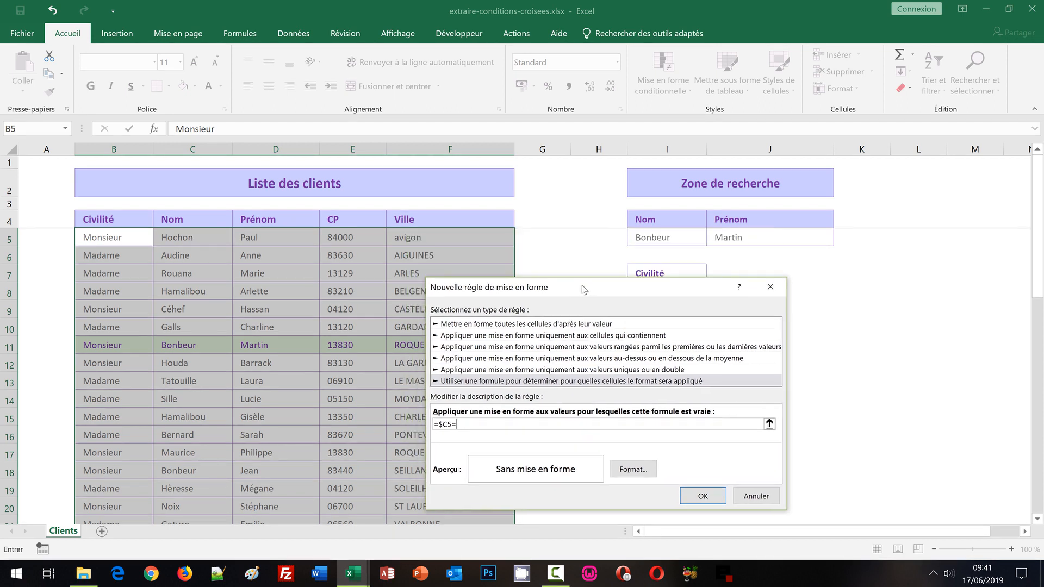
{"action": "left_click", "coordinate": [664, 236]}
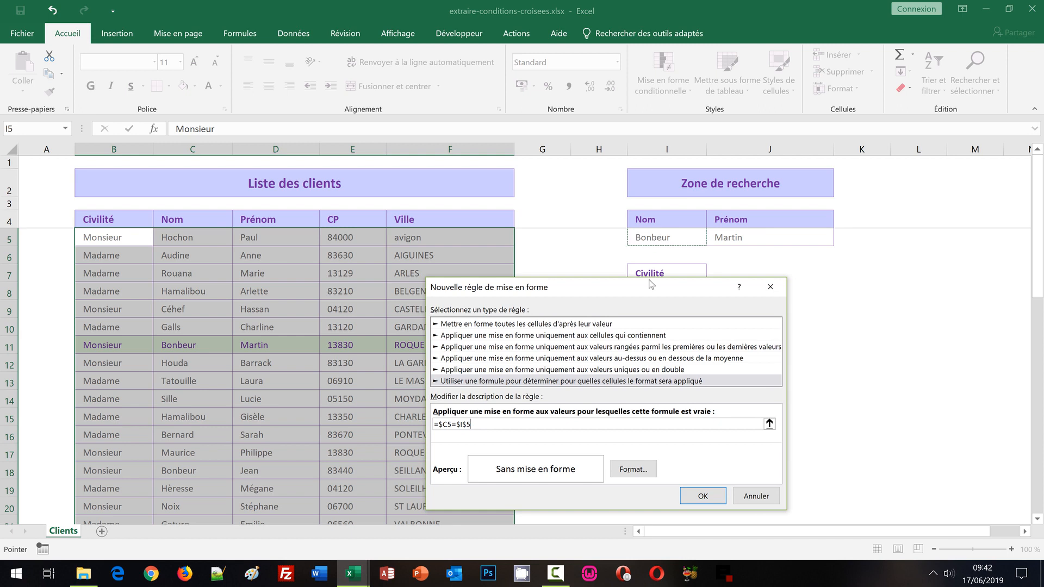
Give the last-name rule a pale yellow fill and a dark red font, and create it.
{"action": "left_click", "coordinate": [635, 470]}
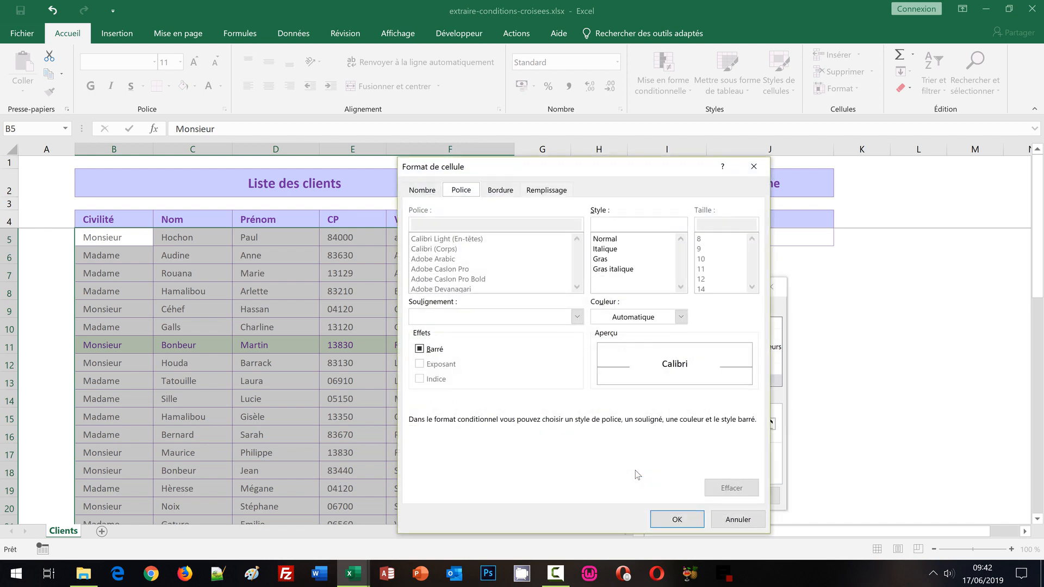
{"action": "left_click", "coordinate": [540, 191]}
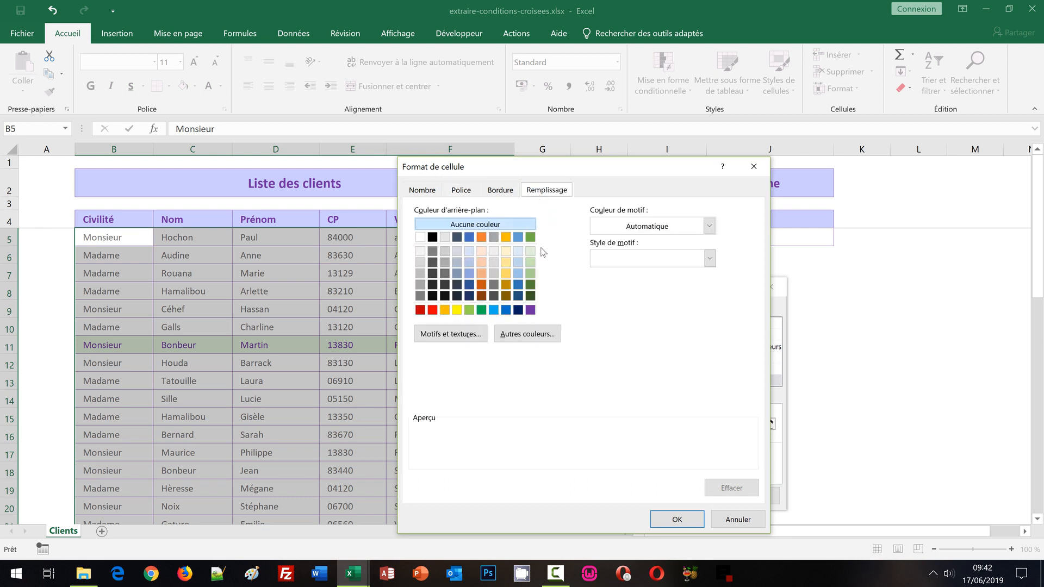
{"action": "left_click", "coordinate": [507, 253]}
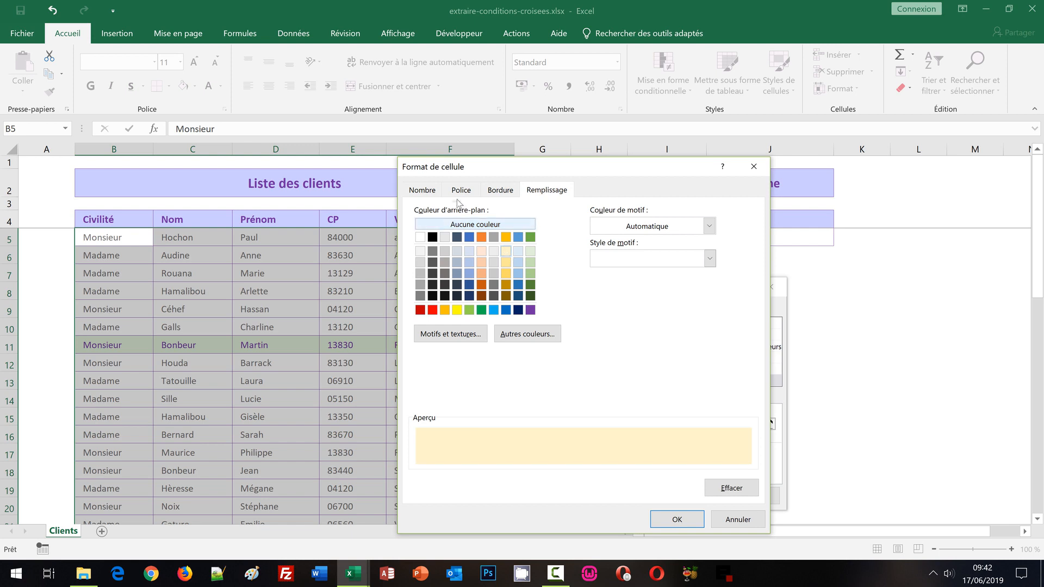
{"action": "left_click", "coordinate": [458, 190]}
{"action": "left_click", "coordinate": [681, 317]}
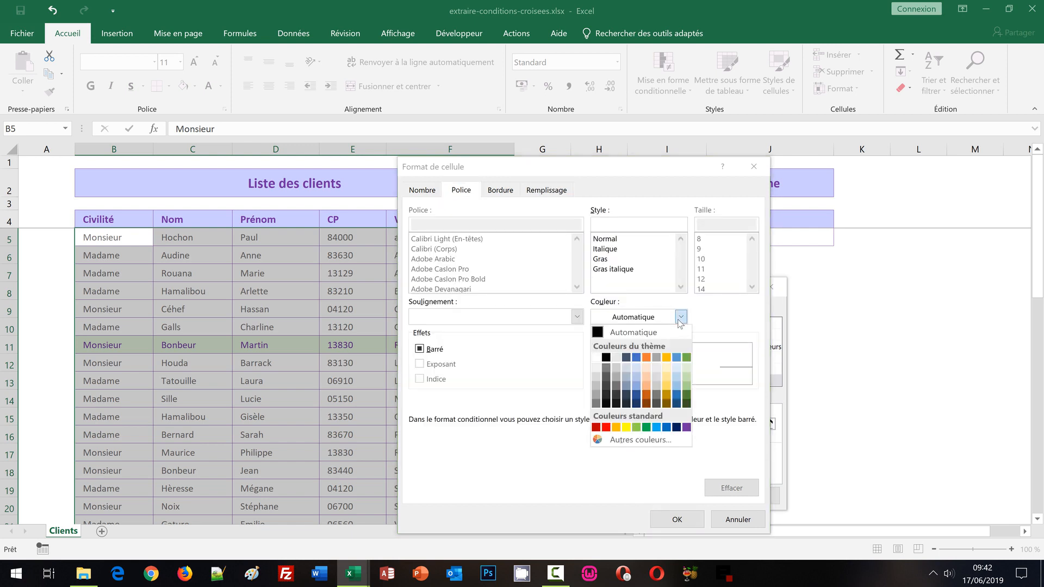
{"action": "left_click", "coordinate": [596, 428]}
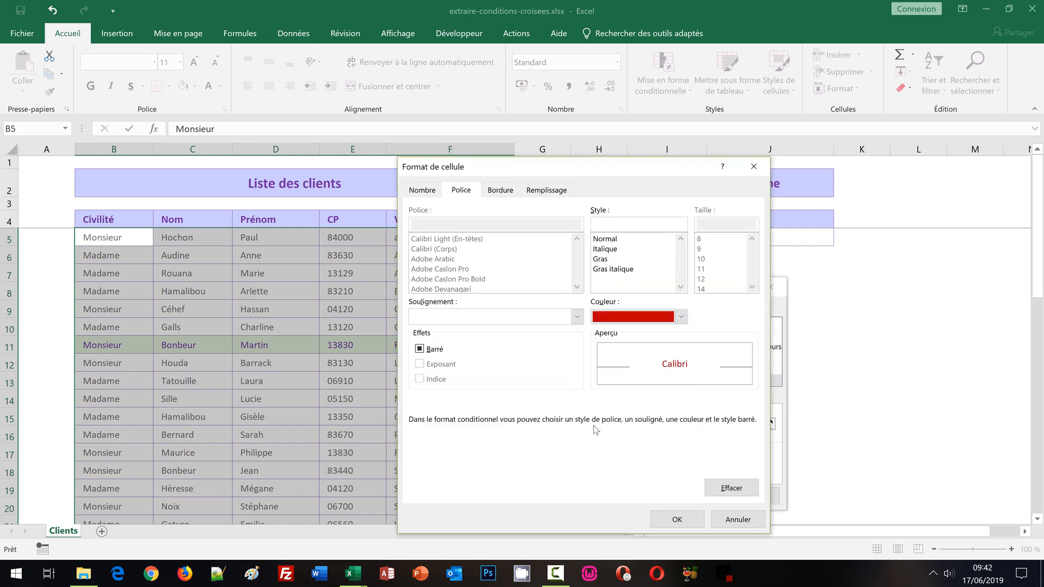
{"action": "left_click", "coordinate": [677, 519]}
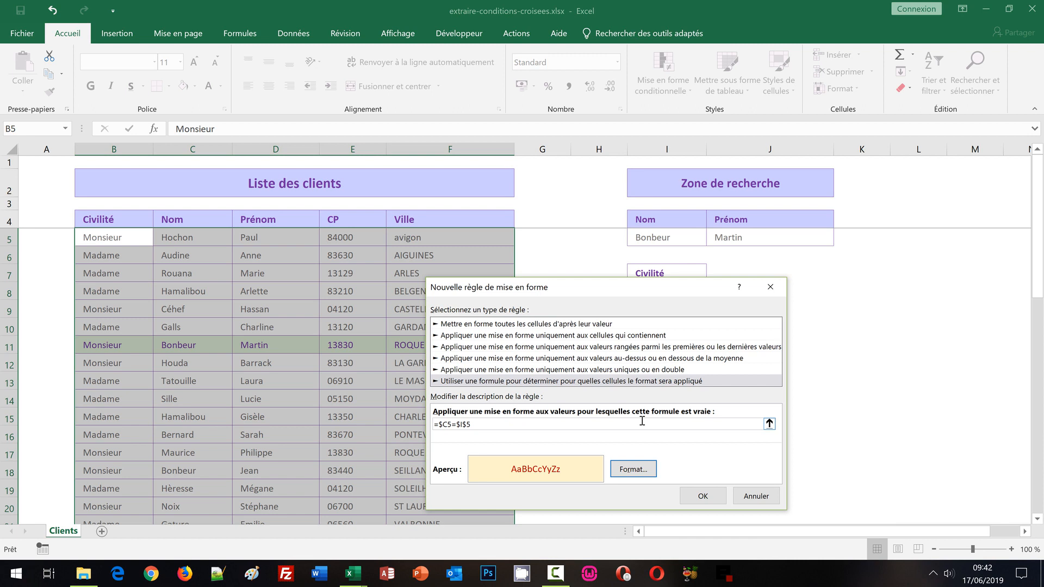
{"action": "left_click", "coordinate": [703, 497]}
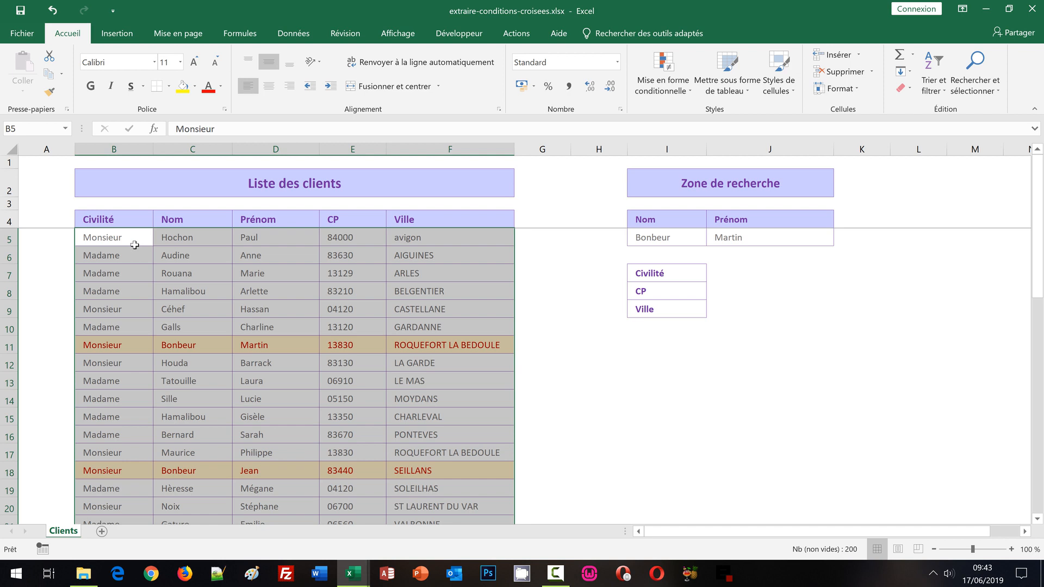
Move the combined last-and-first-name rule above the last-name-only rule in the conditional formatting order and apply it.
{"action": "left_click", "coordinate": [660, 93]}
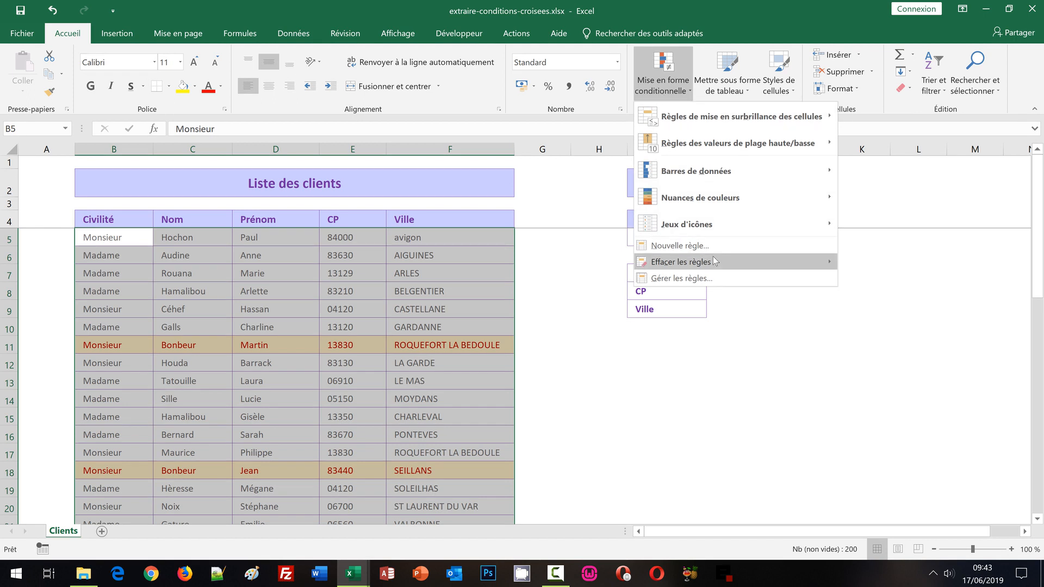
{"action": "left_click", "coordinate": [712, 280]}
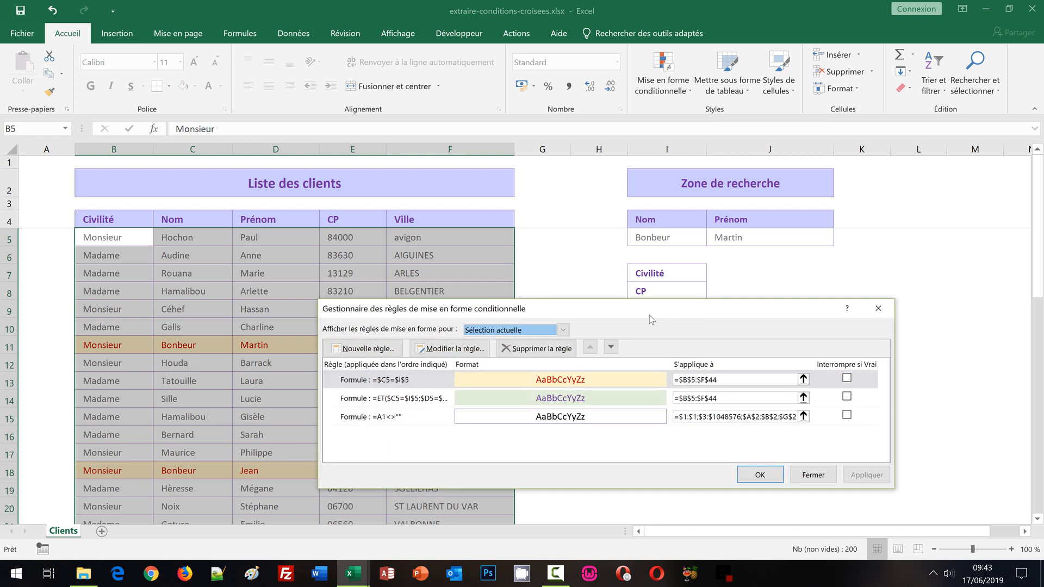
{"action": "left_click_drag", "start_coordinate": [649, 315], "coordinate": [642, 284]}
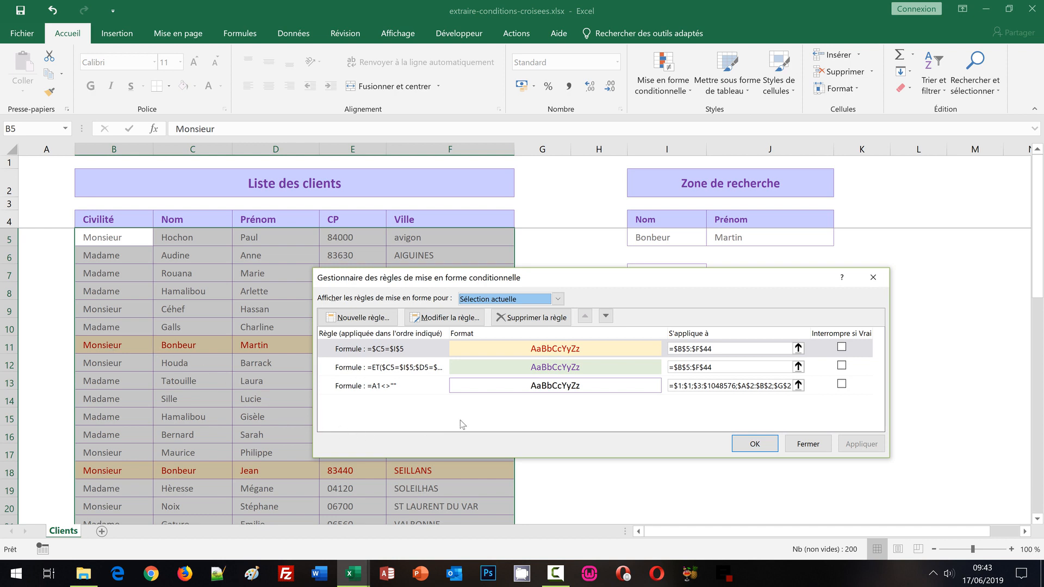
{"action": "left_click", "coordinate": [602, 366]}
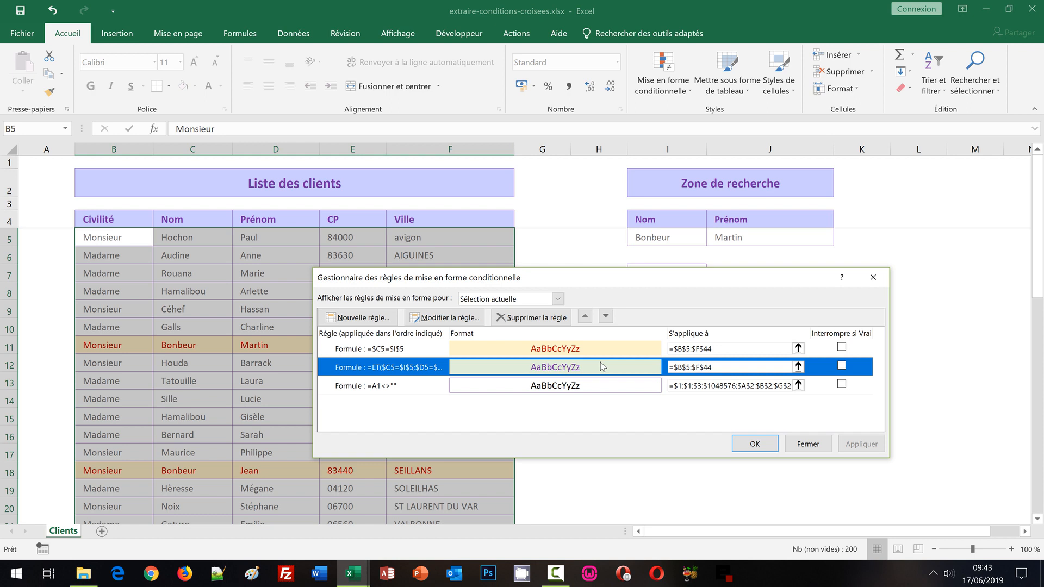
{"action": "left_click", "coordinate": [585, 317]}
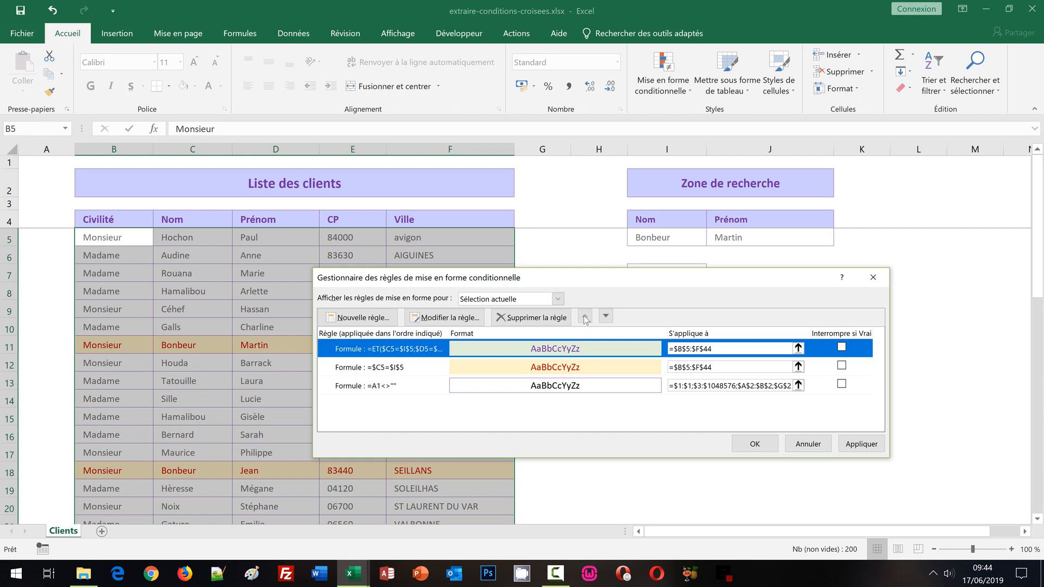
{"action": "left_click", "coordinate": [754, 445]}
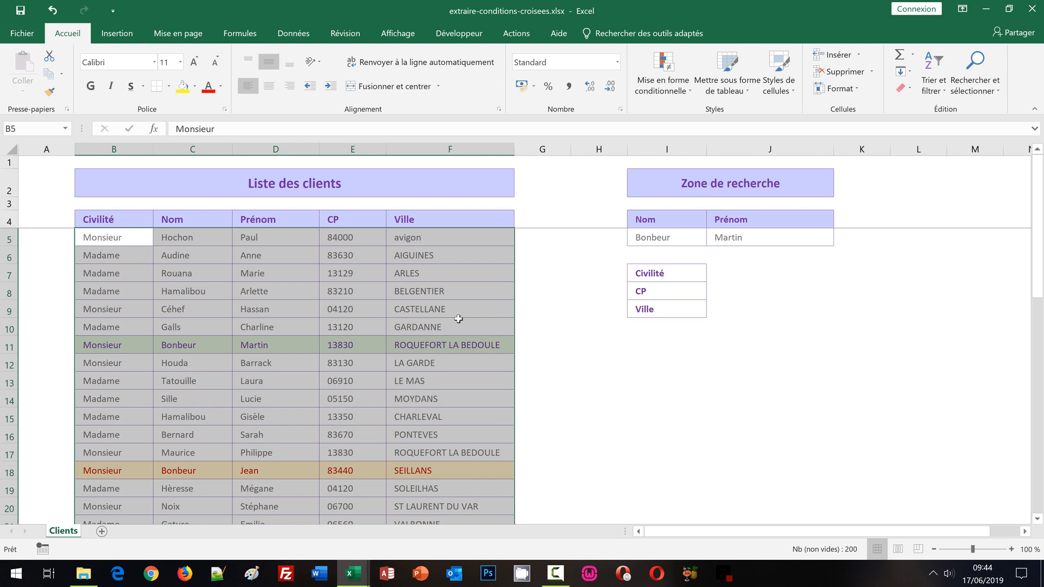
{"action": "left_click", "coordinate": [598, 326]}
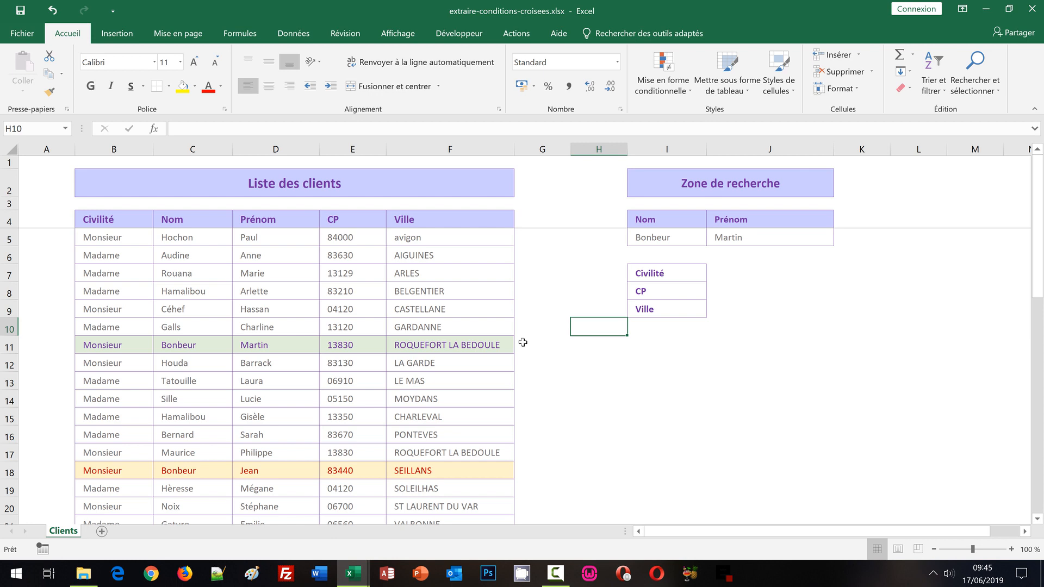
Replace the searched last name in I5 and first name in J5 with those of the client in row 8.
{"action": "left_click", "coordinate": [655, 238]}
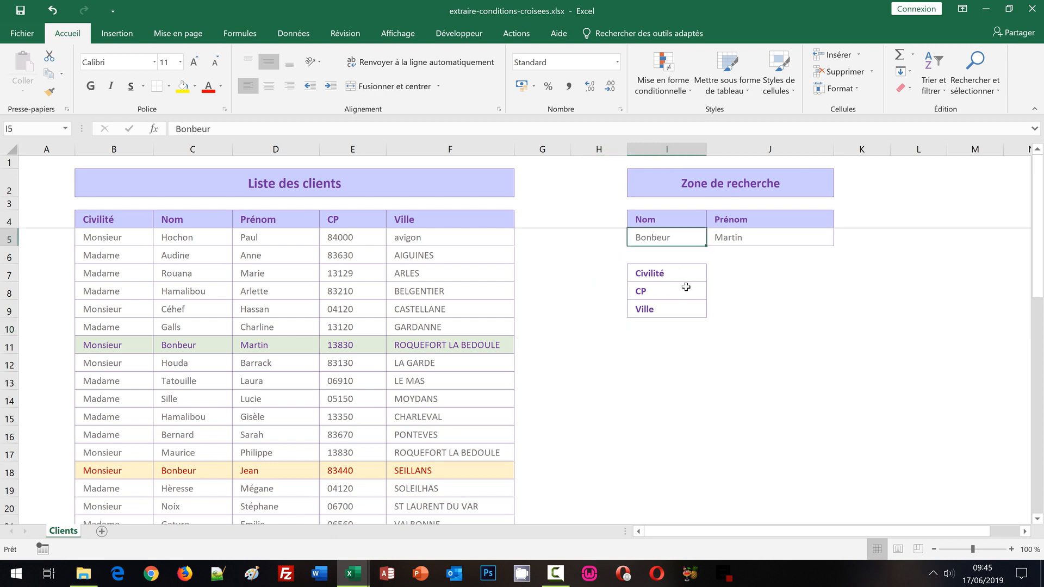
{"action": "type", "text": "H"}
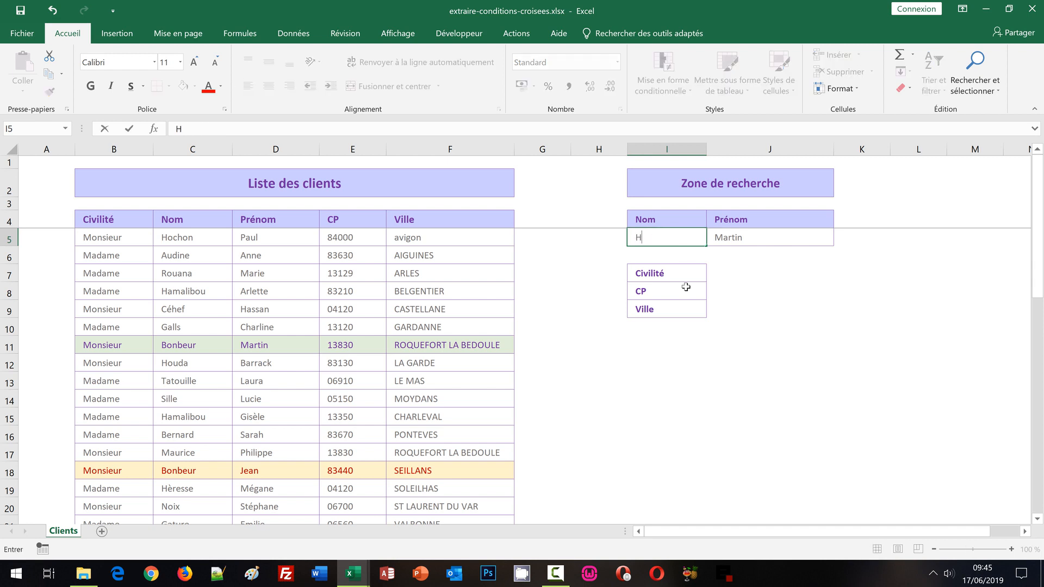
{"action": "type", "text": "amalibou"}
{"action": "key", "text": "ctrl+Return"}
{"action": "key", "text": "Tab"}
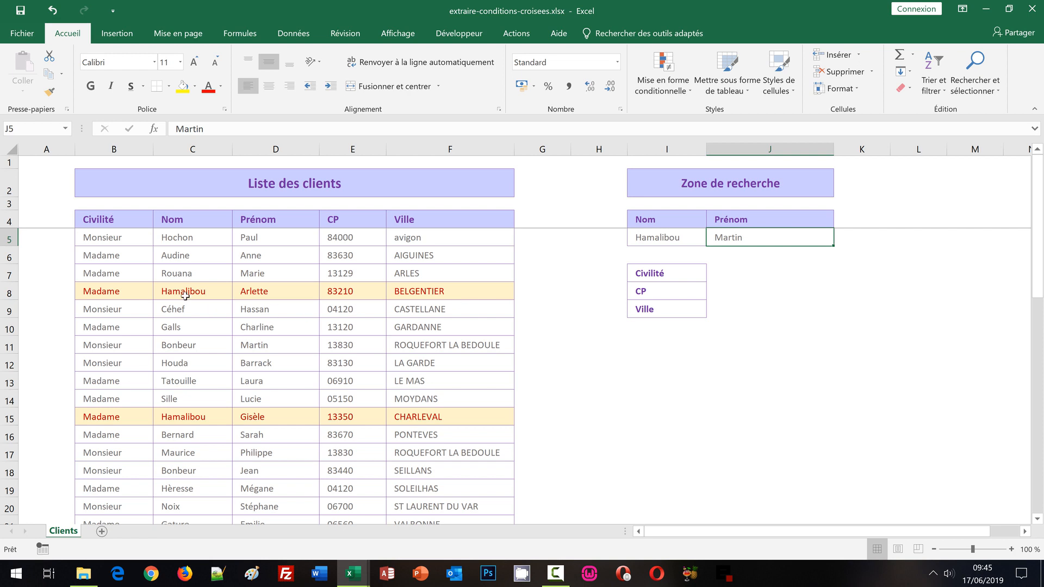
{"action": "type", "text": "arlette"}
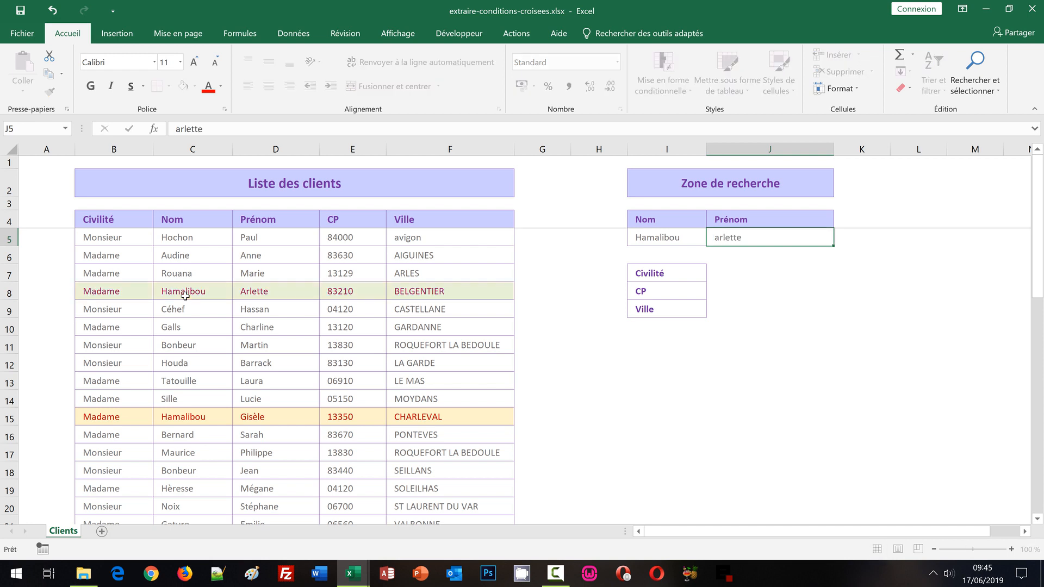
{"action": "key", "text": "Return"}
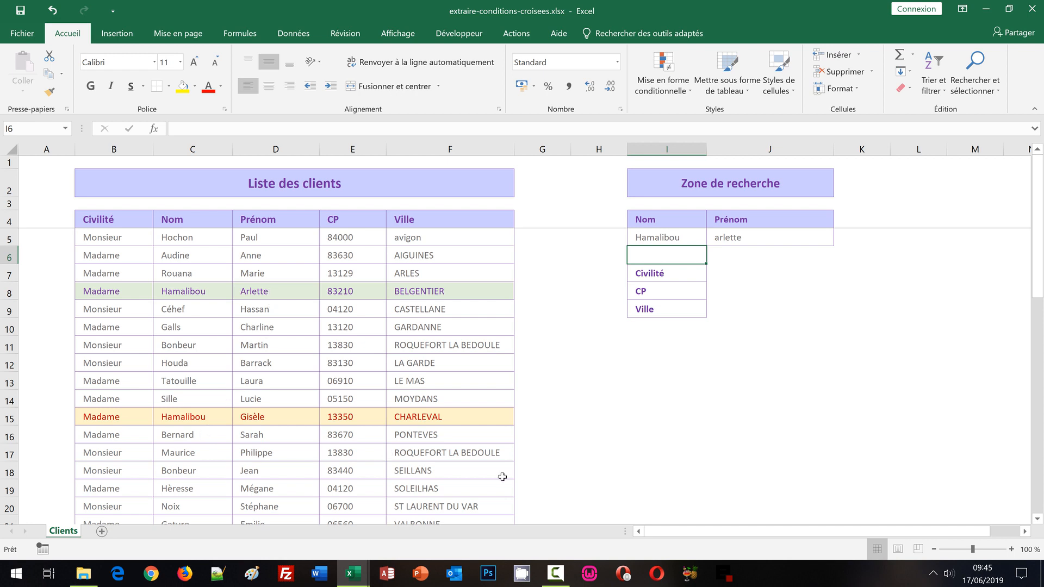
Insert the EQUIV function in J7, beside the Civilité label, with 1 as the lookup value.
{"action": "left_click", "coordinate": [717, 273]}
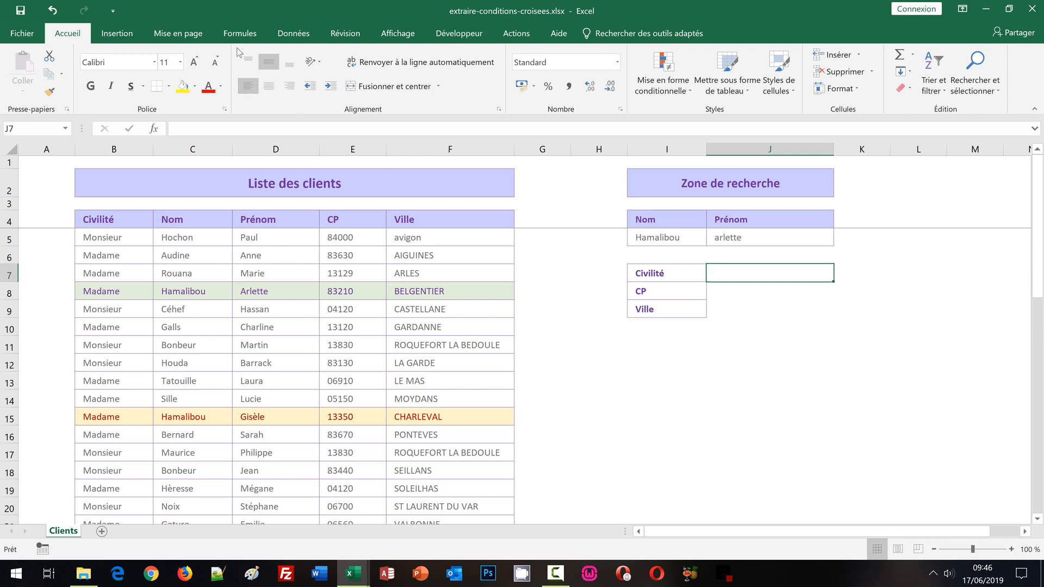
{"action": "left_click", "coordinate": [237, 39]}
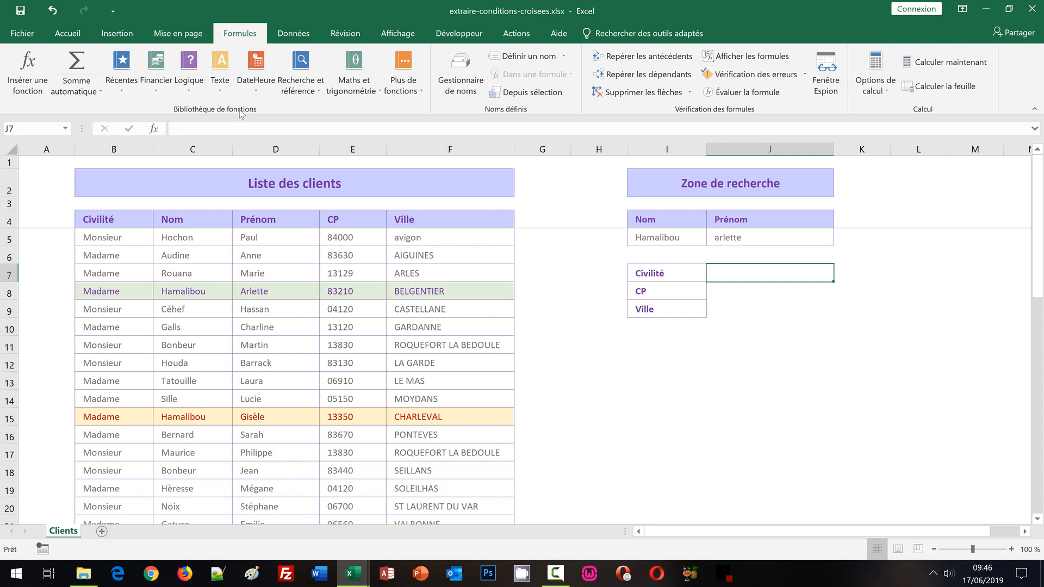
{"action": "left_click", "coordinate": [304, 84]}
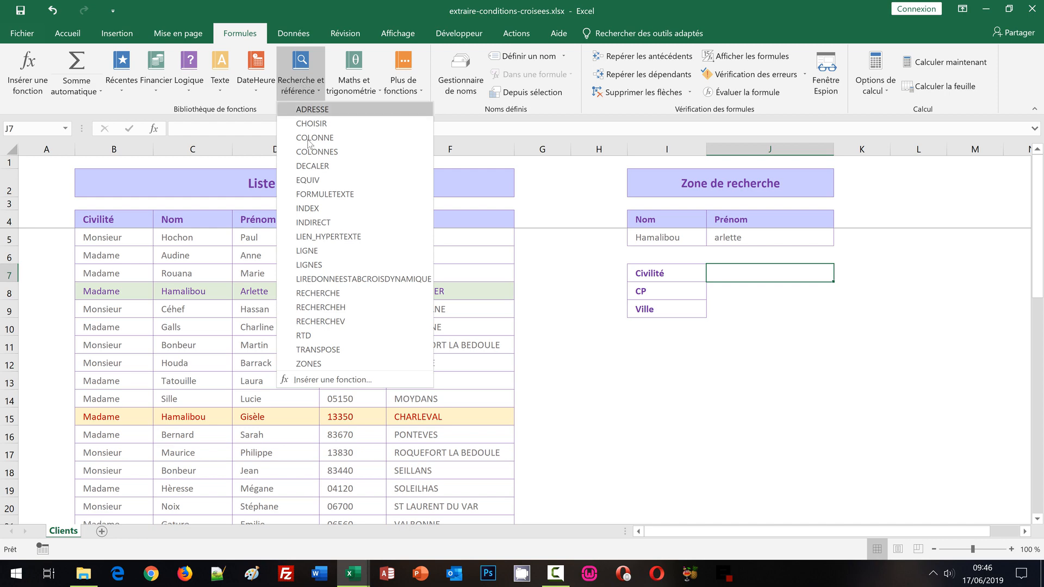
{"action": "left_click", "coordinate": [310, 180]}
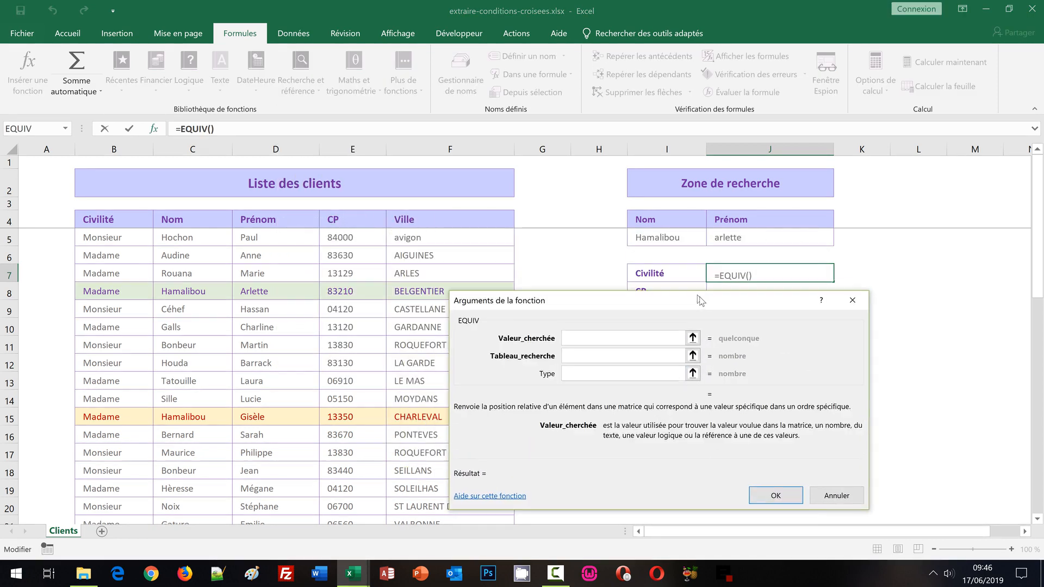
{"action": "left_click_drag", "start_coordinate": [697, 295], "coordinate": [722, 301]}
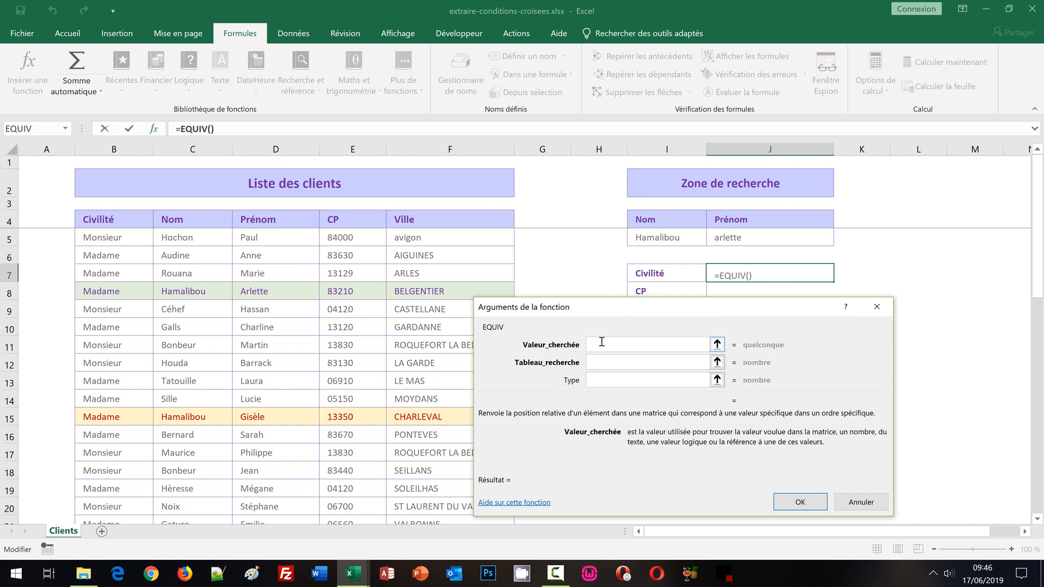
{"action": "type", "text": "1"}
Enter (C:C=$I$5) as the first condition of the EQUIV lookup array, comparing the last name column with the searched one.
{"action": "left_click", "coordinate": [604, 363]}
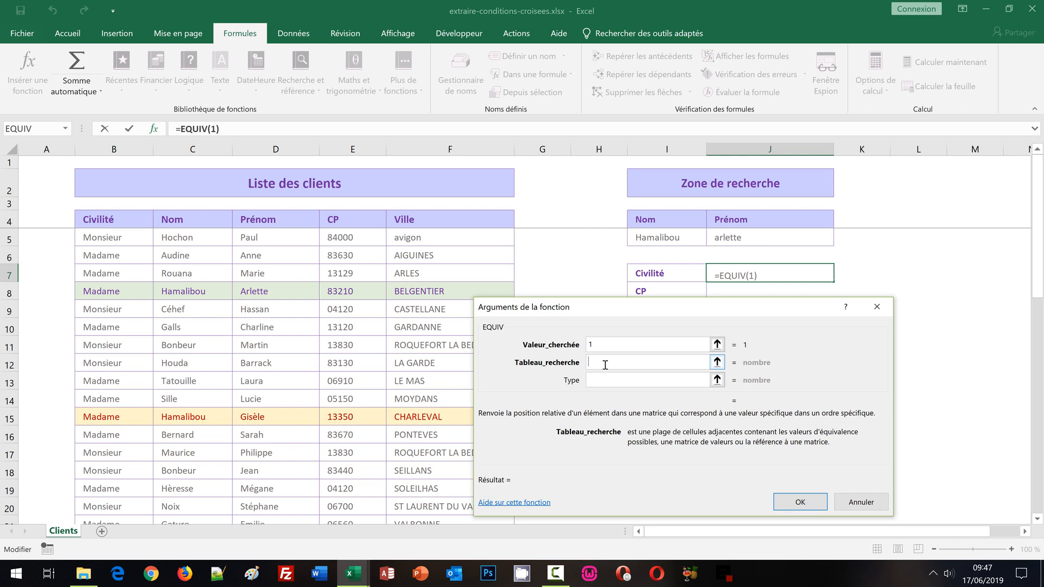
{"action": "type", "text": "("}
{"action": "left_click", "coordinate": [192, 150]}
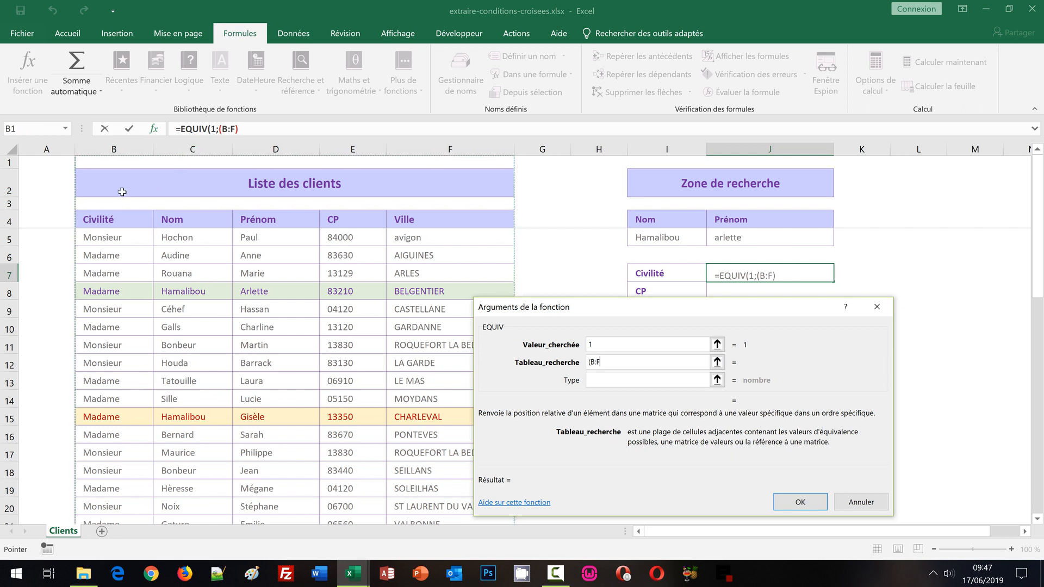
{"action": "left_click", "coordinate": [225, 129]}
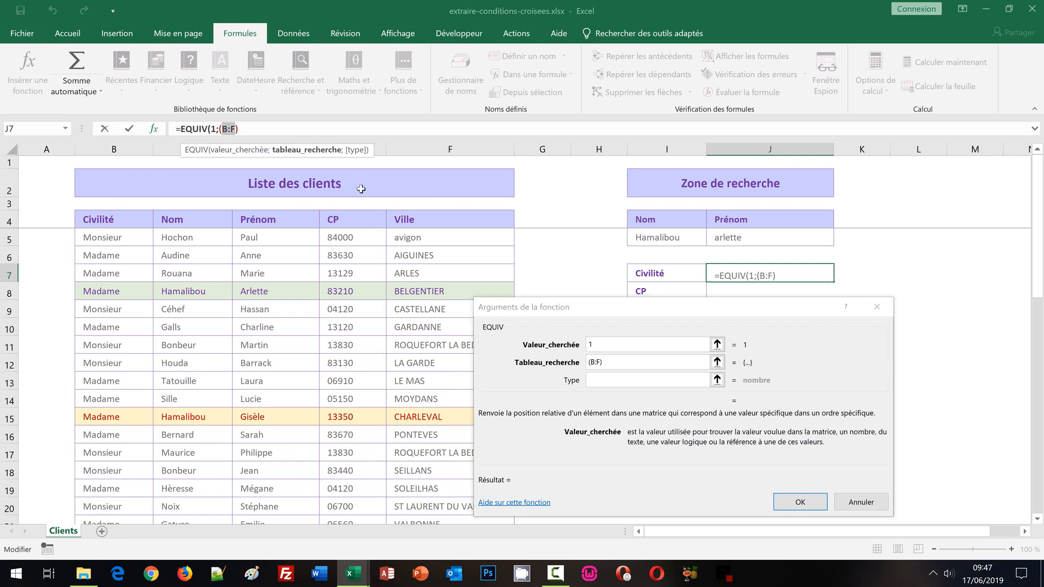
{"action": "type", "text": "C:C"}
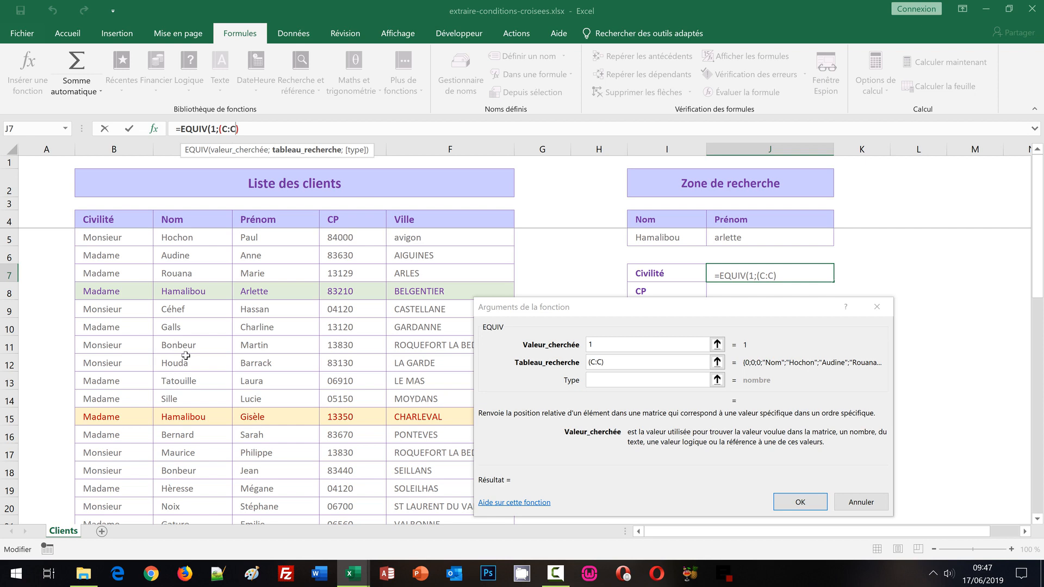
{"action": "type", "text": "="}
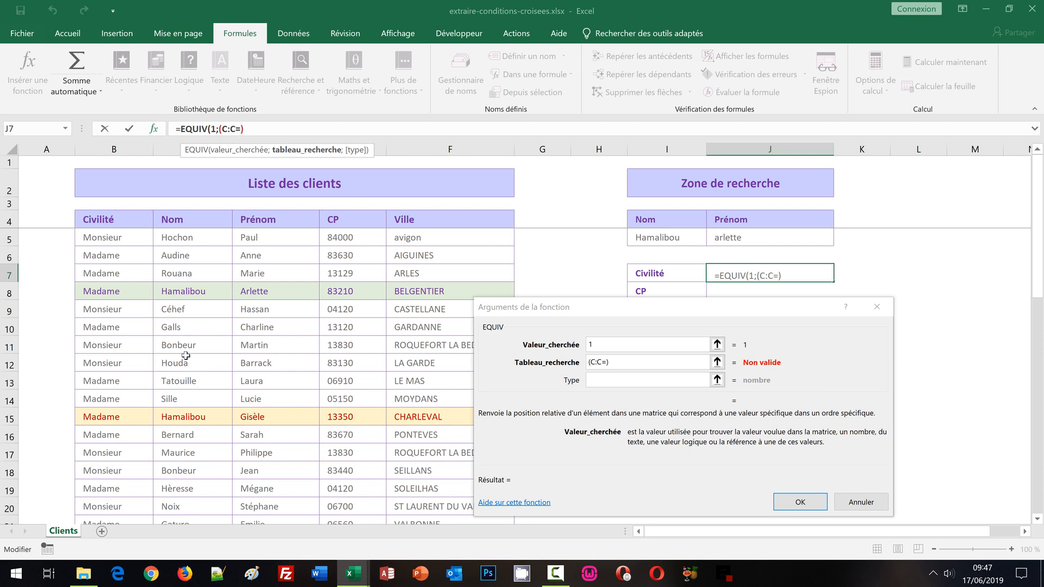
{"action": "left_click", "coordinate": [656, 237]}
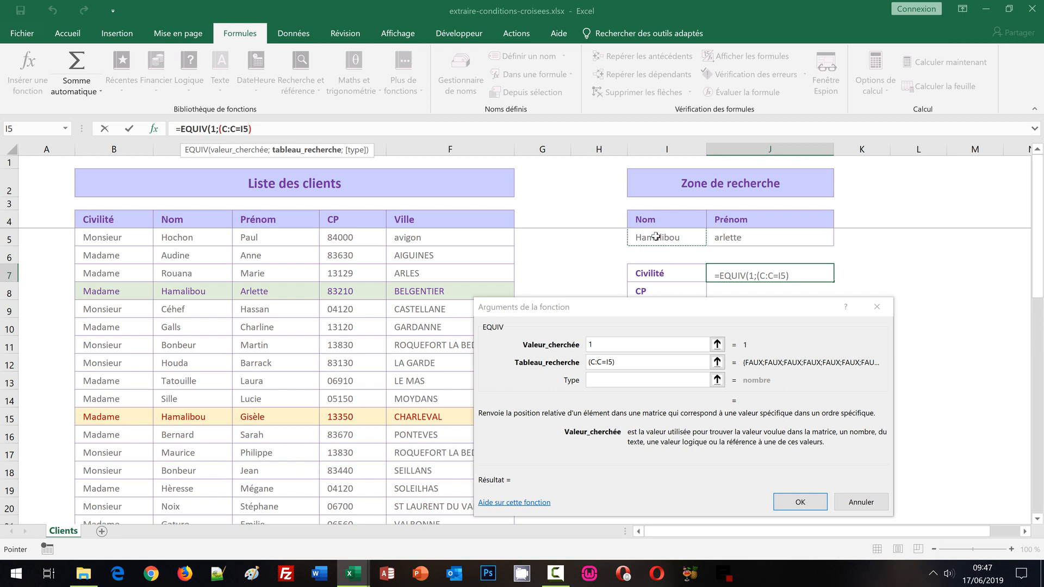
{"action": "key", "text": "F4"}
Multiply the lookup array by a second condition, (D:D=$J$5), comparing the first name column with the searched one.
{"action": "left_click", "coordinate": [632, 363]}
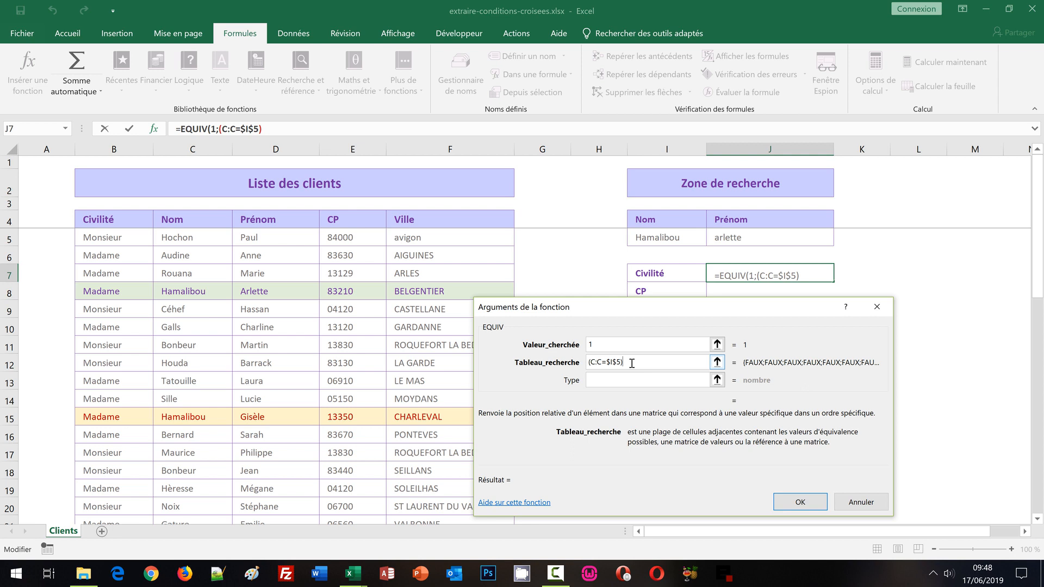
{"action": "type", "text": "*"}
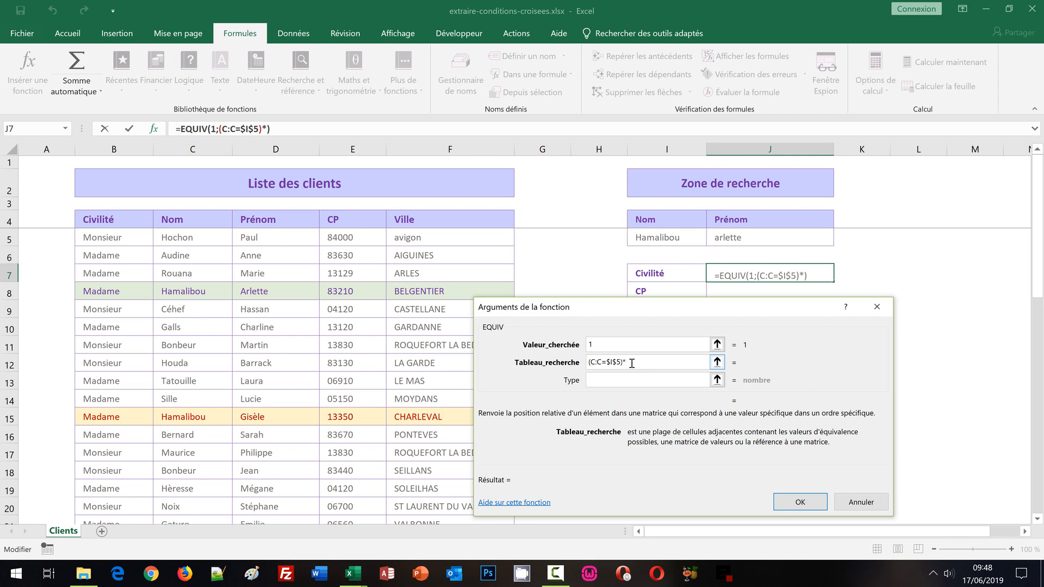
{"action": "type", "text": "("}
{"action": "type", "text": "D:D"}
{"action": "type", "text": "="}
{"action": "left_click", "coordinate": [742, 240]}
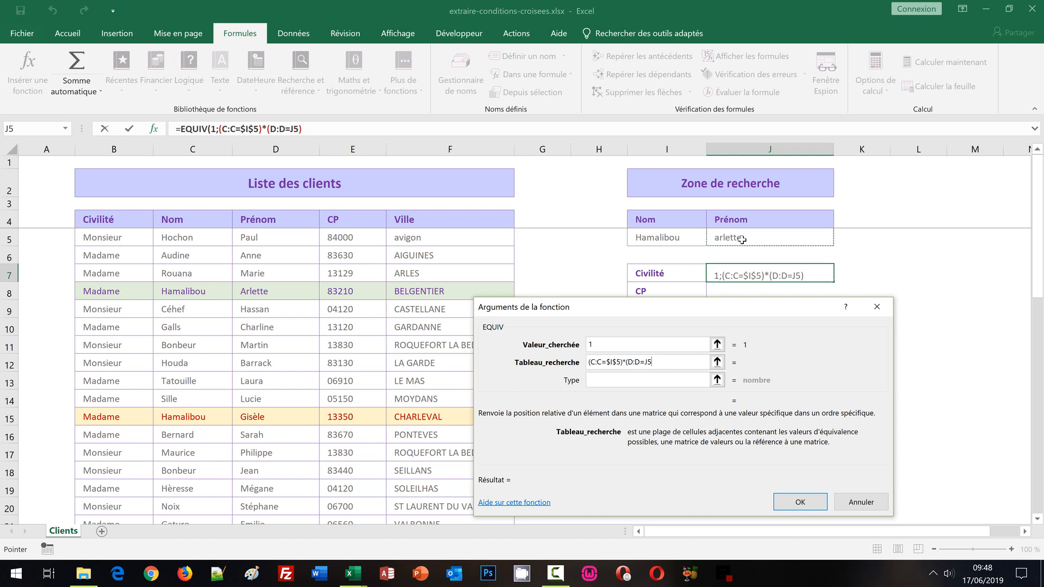
{"action": "key", "text": "F4"}
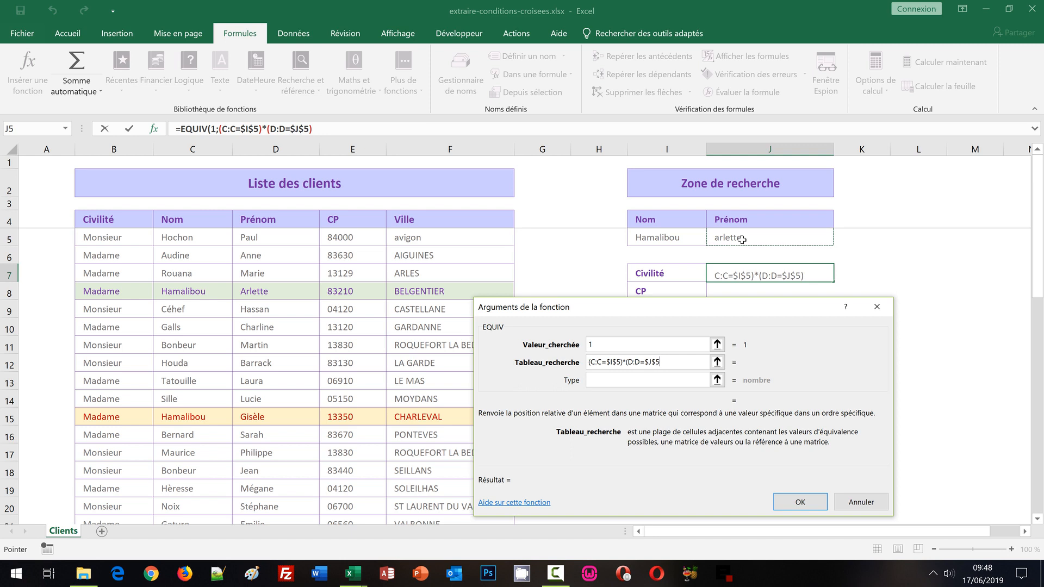
{"action": "type", "text": ")"}
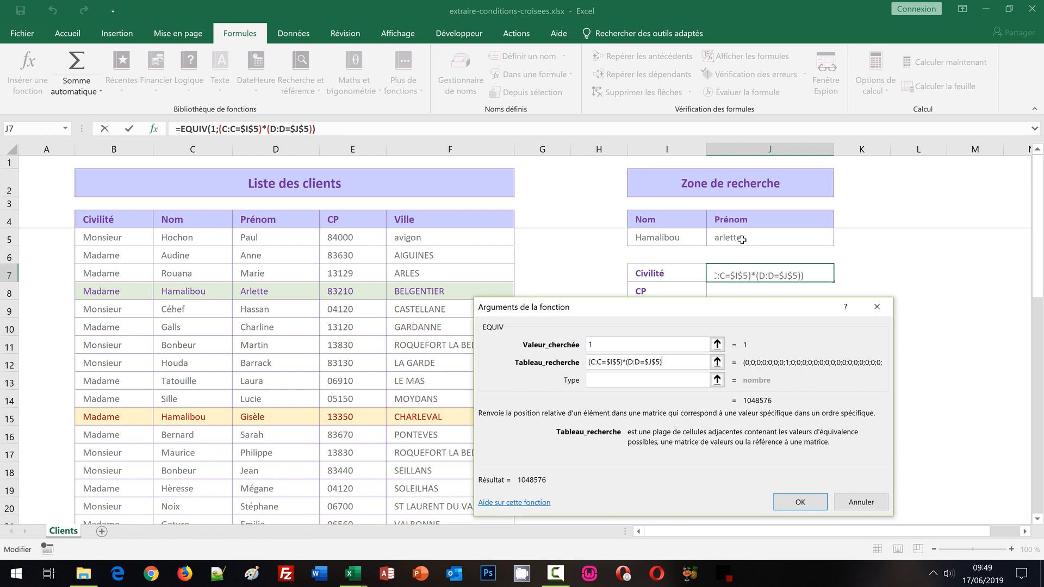
Set the EQUIV match type to 0 and validate the J7 formula as an array formula.
{"action": "left_click", "coordinate": [614, 381]}
{"action": "type", "text": "0"}
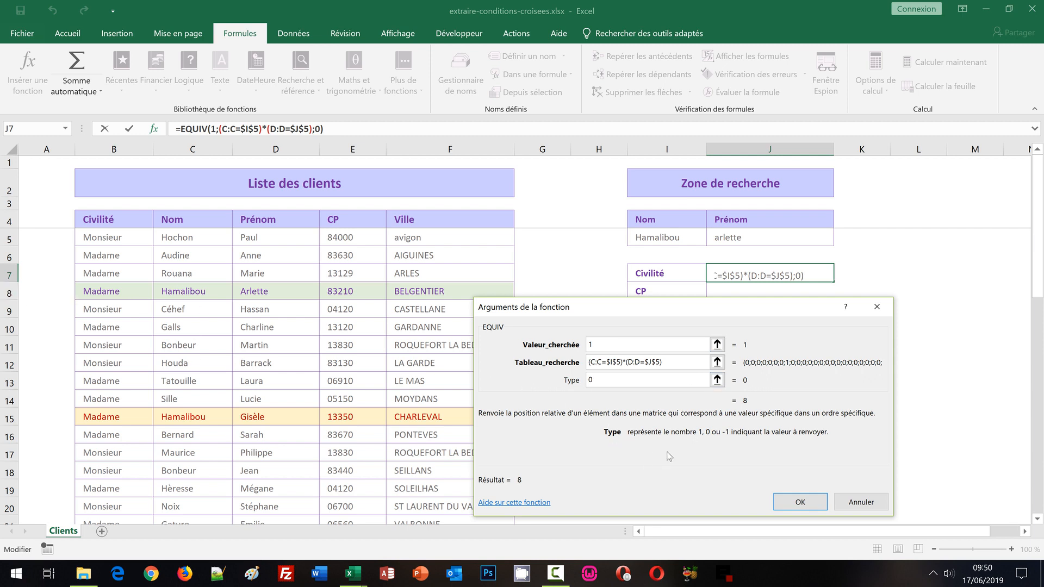
{"action": "left_click", "coordinate": [798, 502]}
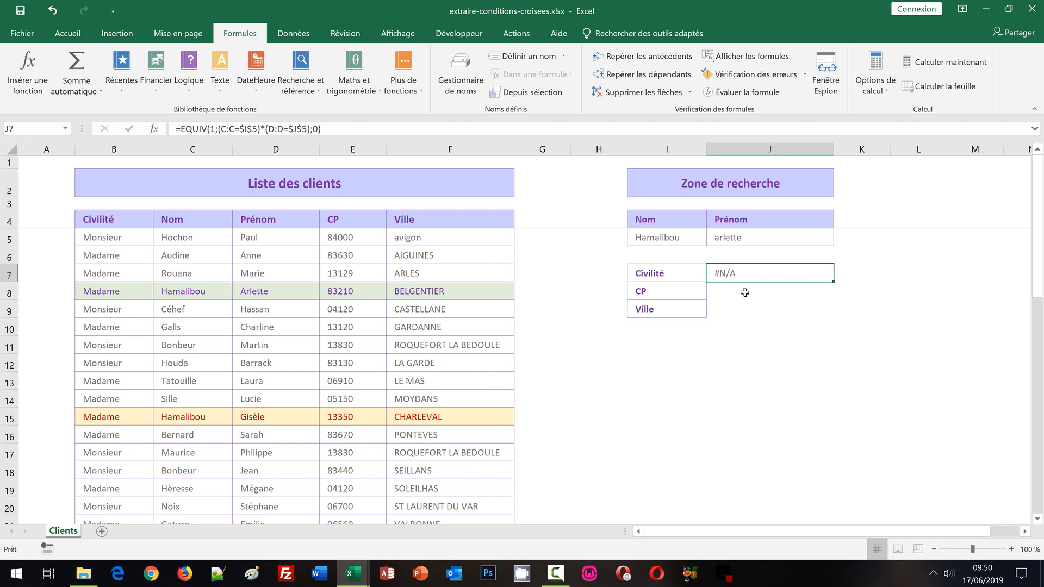
{"action": "double_click", "coordinate": [772, 276]}
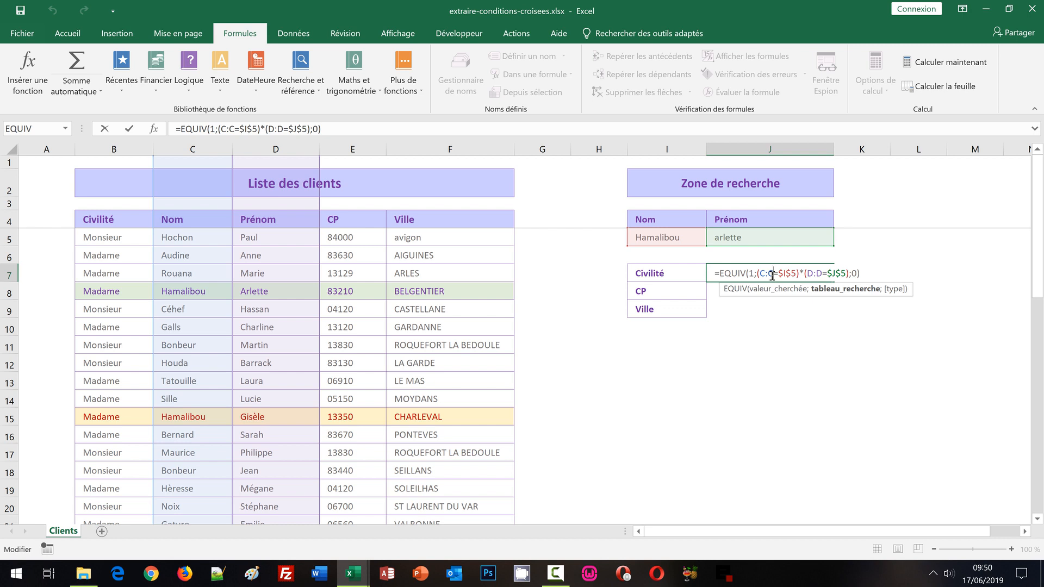
{"action": "key", "text": "ctrl+shift+Return"}
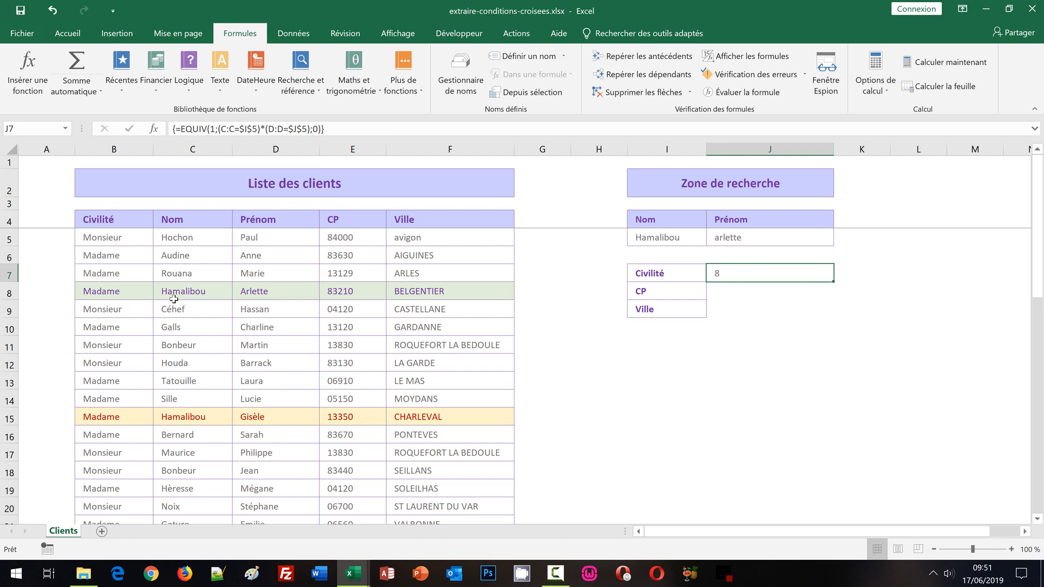
Replace the first name in J5 with that of the client in row 15, who shares the searched last name.
{"action": "left_click", "coordinate": [744, 242]}
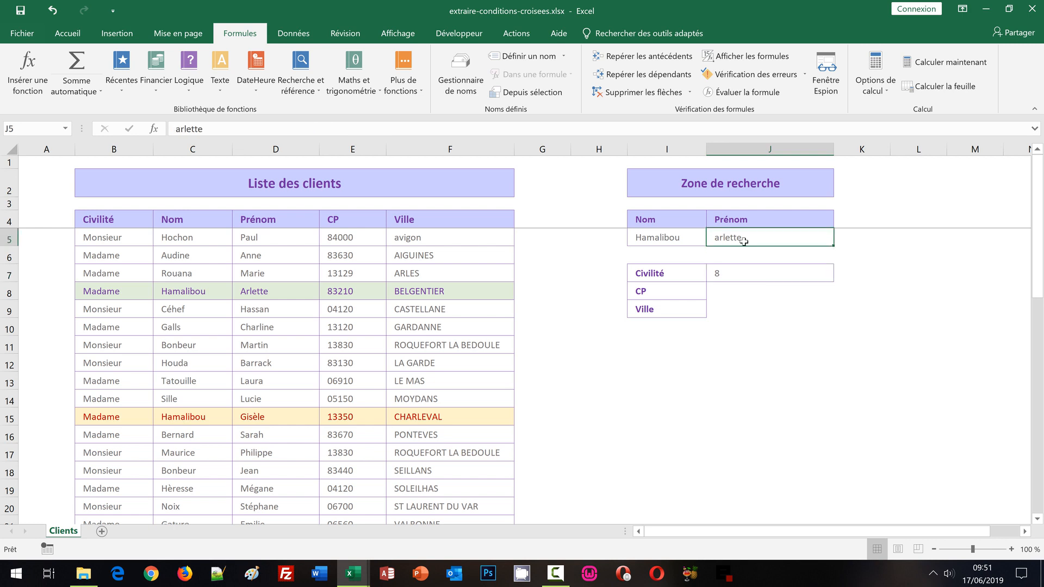
{"action": "type", "text": "Gisèle"}
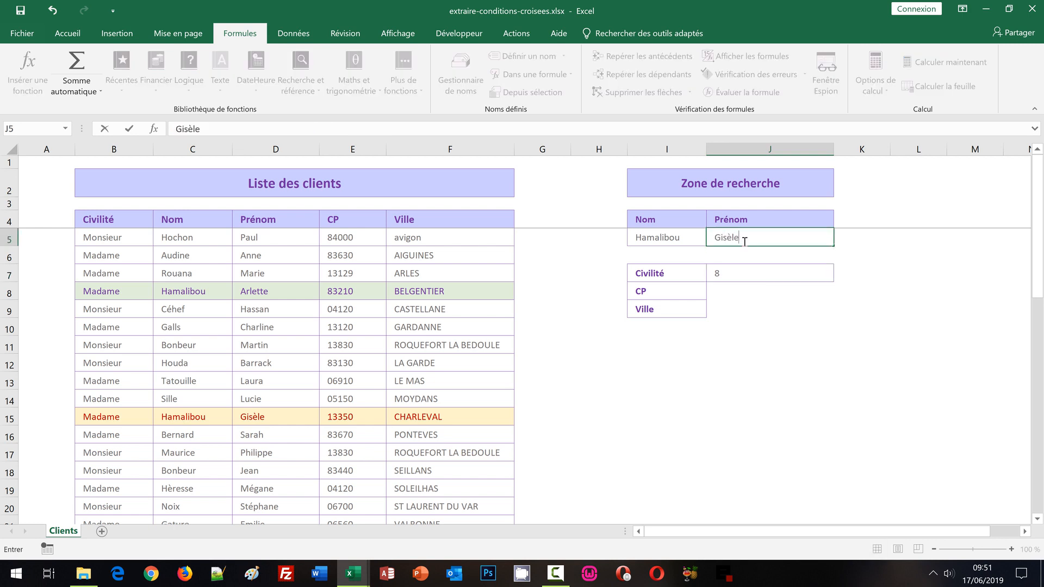
{"action": "key", "text": "Return"}
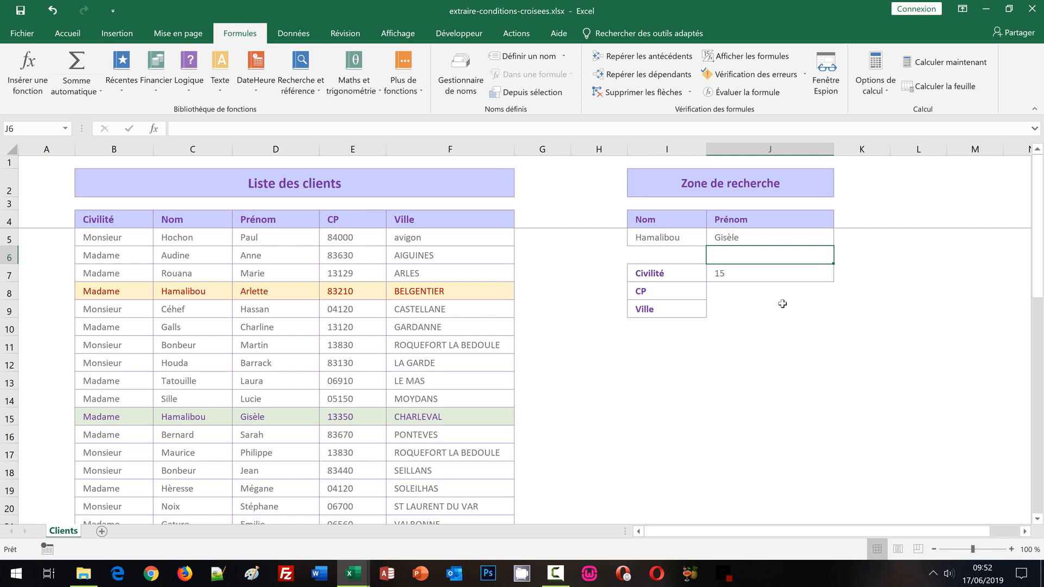
Nest the EQUIV formula in J7 inside an INDEX function that uses columns B:F as its array.
{"action": "left_click", "coordinate": [734, 270]}
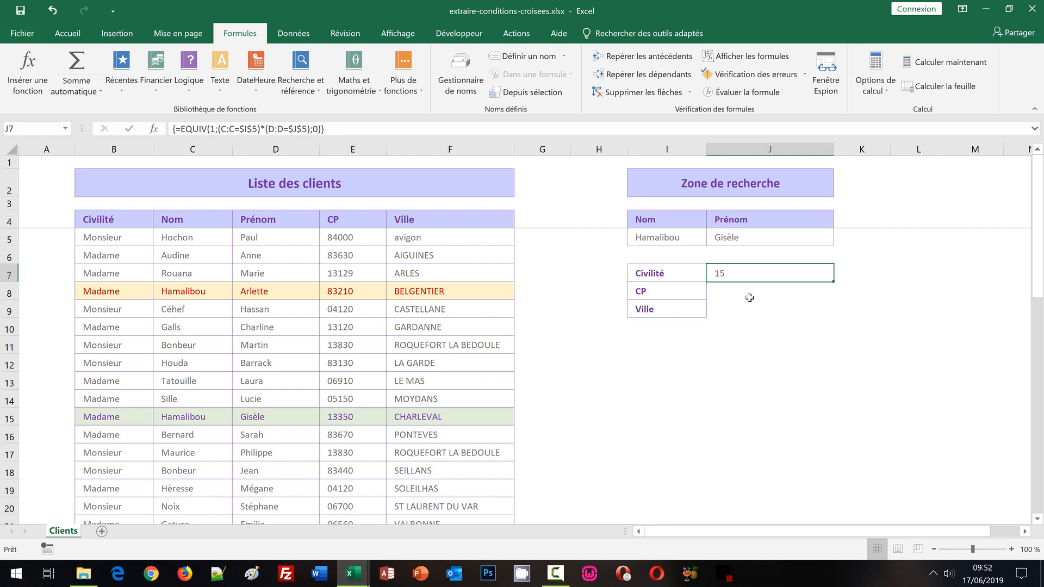
{"action": "left_click", "coordinate": [182, 129]}
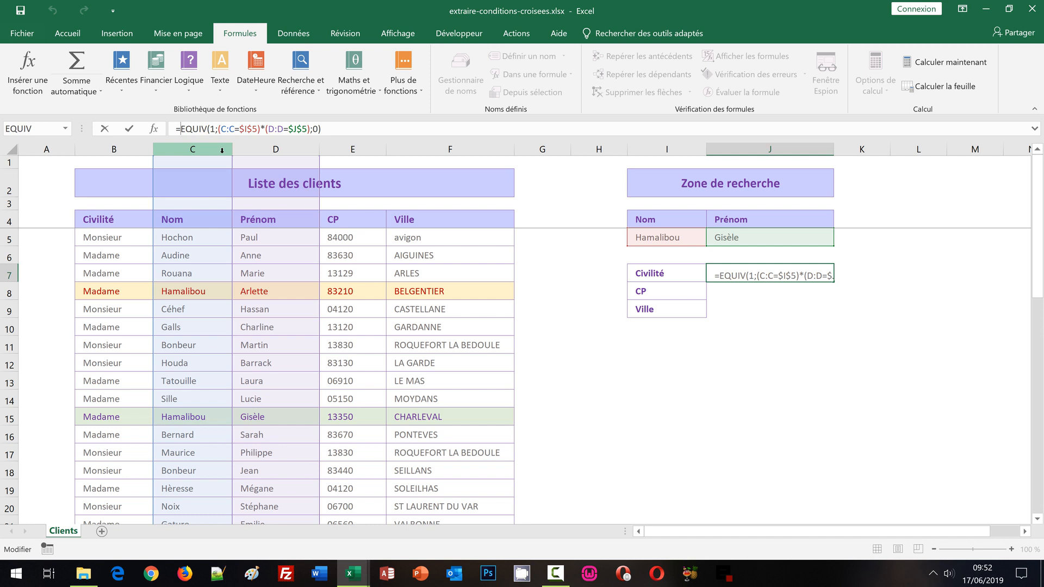
{"action": "type", "text": "index"}
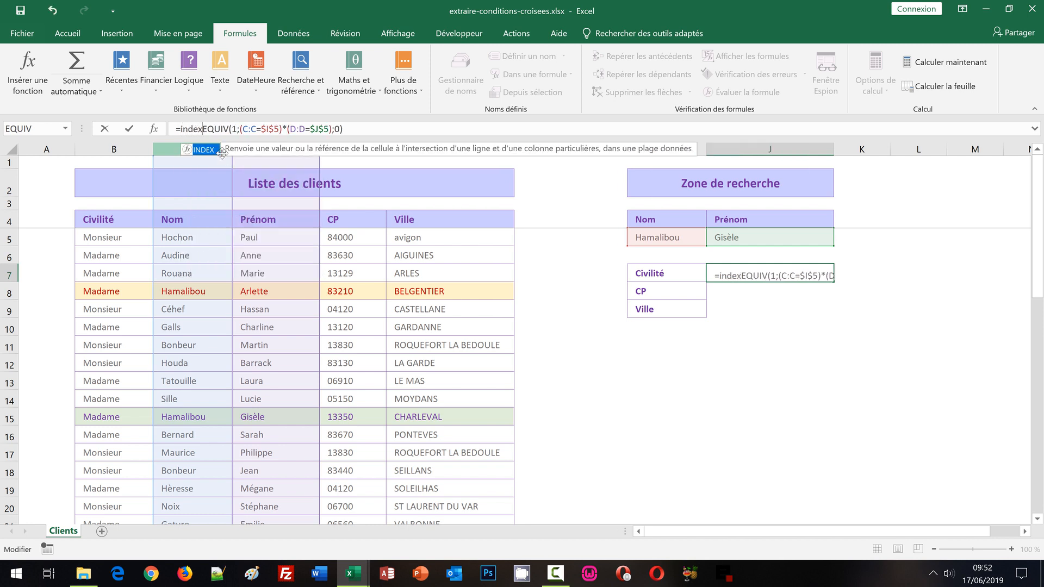
{"action": "type", "text": "("}
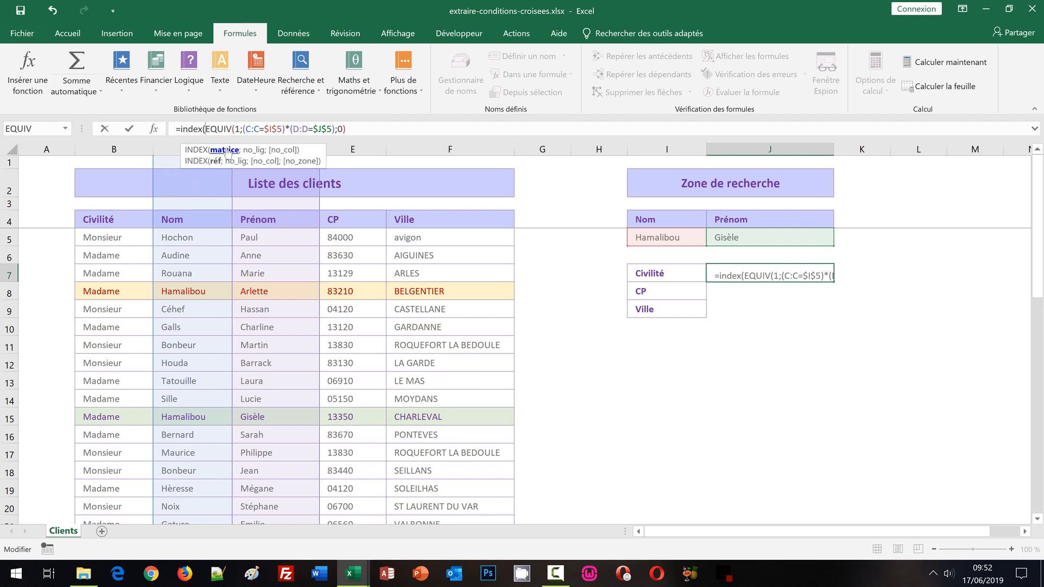
{"action": "left_click_drag", "start_coordinate": [116, 149], "coordinate": [466, 152]}
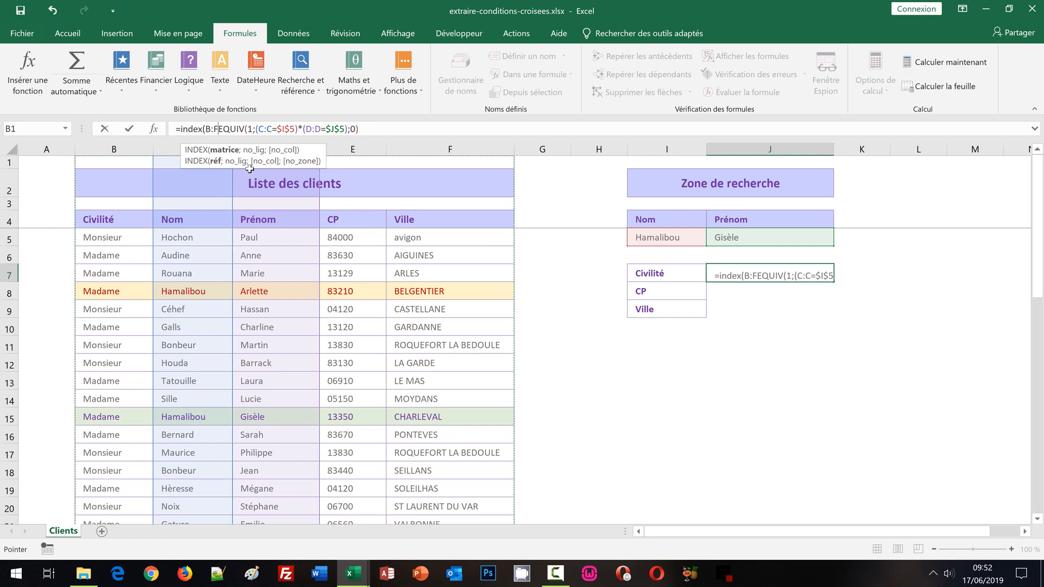
{"action": "type", "text": ";"}
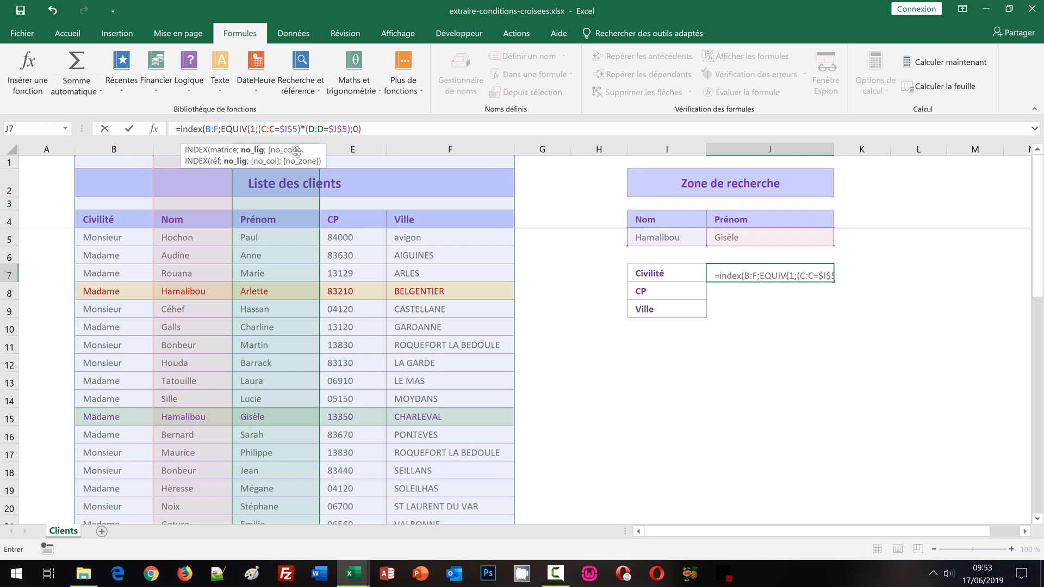
Set the INDEX column number to 1, close the function and validate the J7 formula as an array formula.
{"action": "left_click", "coordinate": [373, 129]}
{"action": "type", "text": ";"}
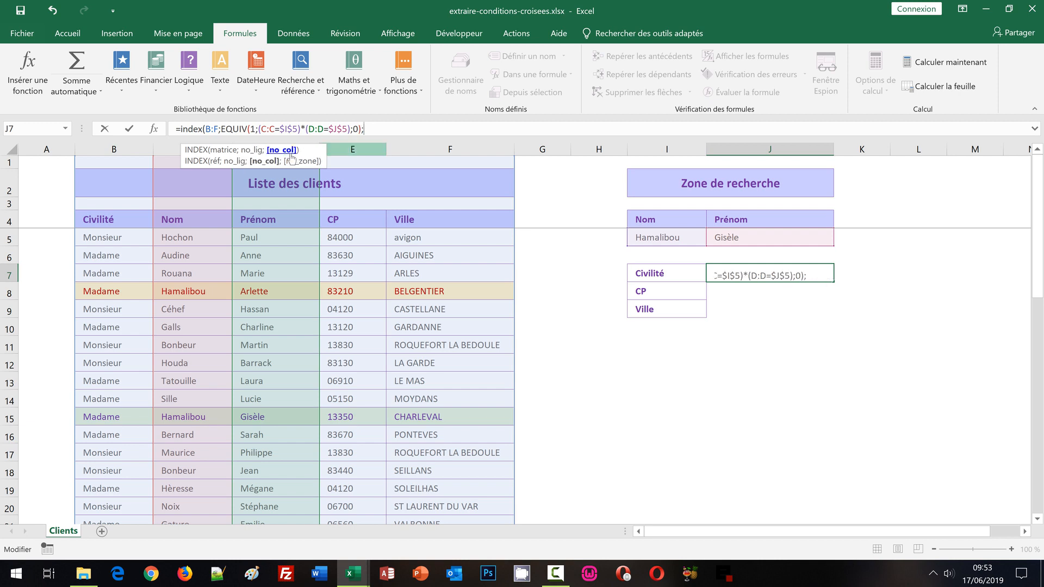
{"action": "type", "text": "1"}
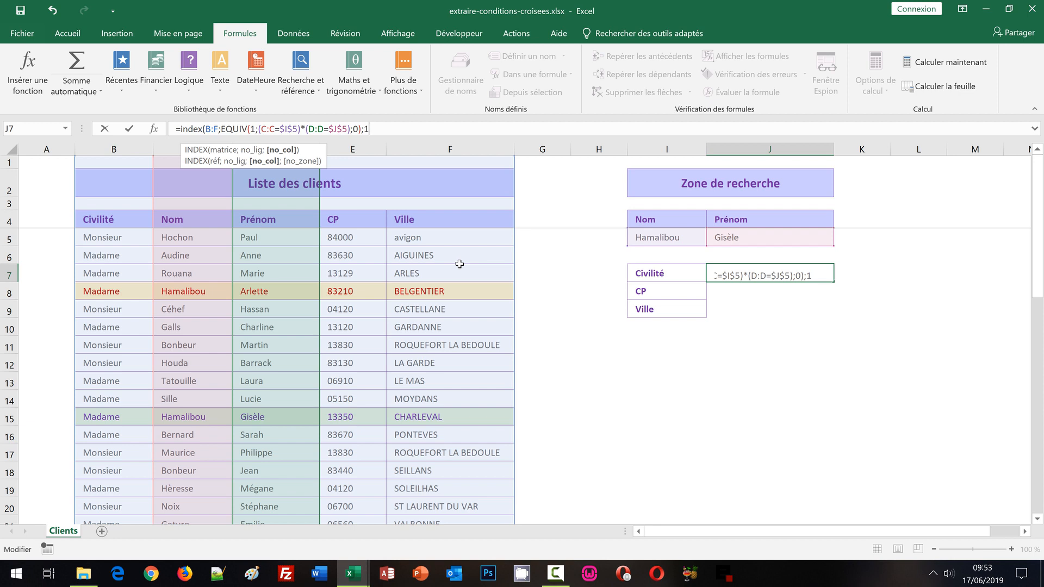
{"action": "type", "text": ")"}
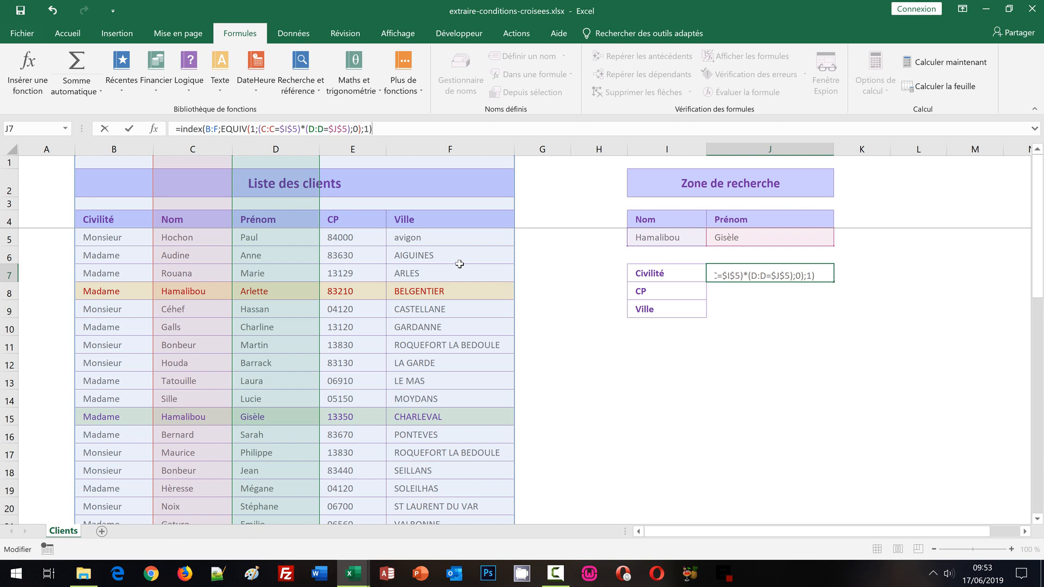
{"action": "key", "text": "ctrl+shift+Return"}
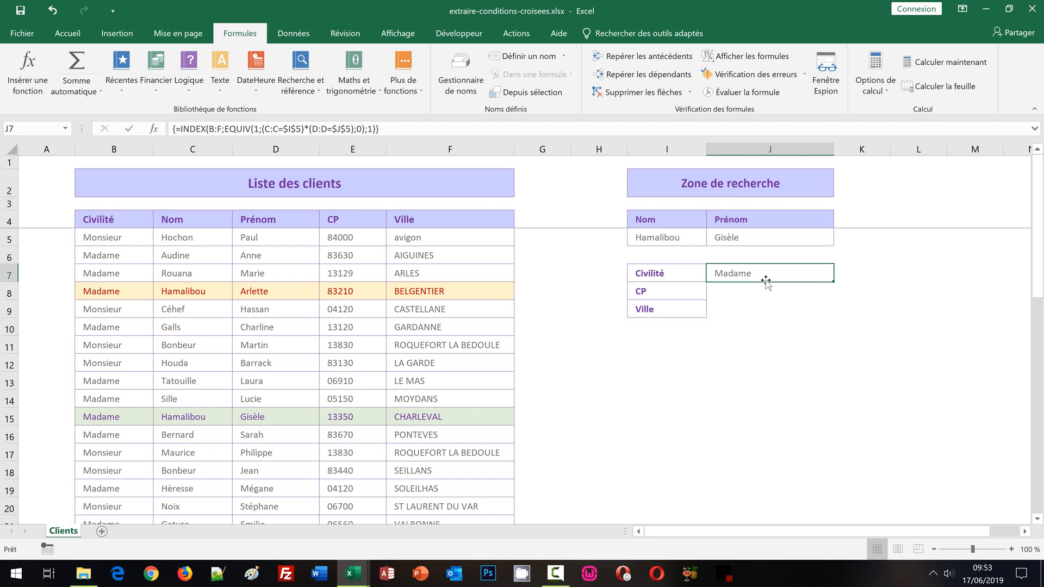
Clear the searched first name in J5 and start wrapping the J7 INDEX formula in a SIERREUR function.
{"action": "left_click", "coordinate": [751, 239]}
{"action": "key", "text": "Delete"}
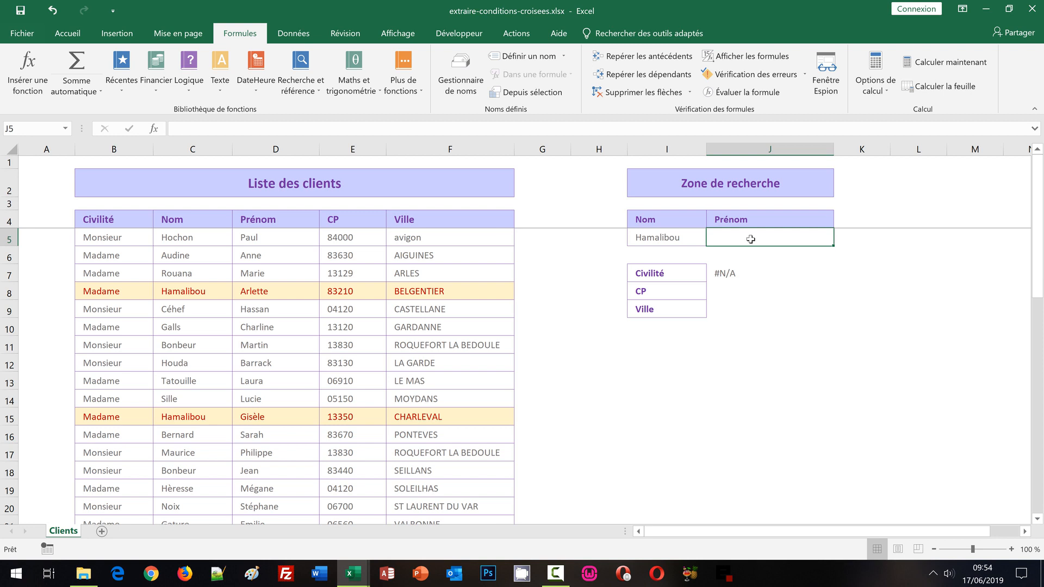
{"action": "left_click", "coordinate": [723, 275]}
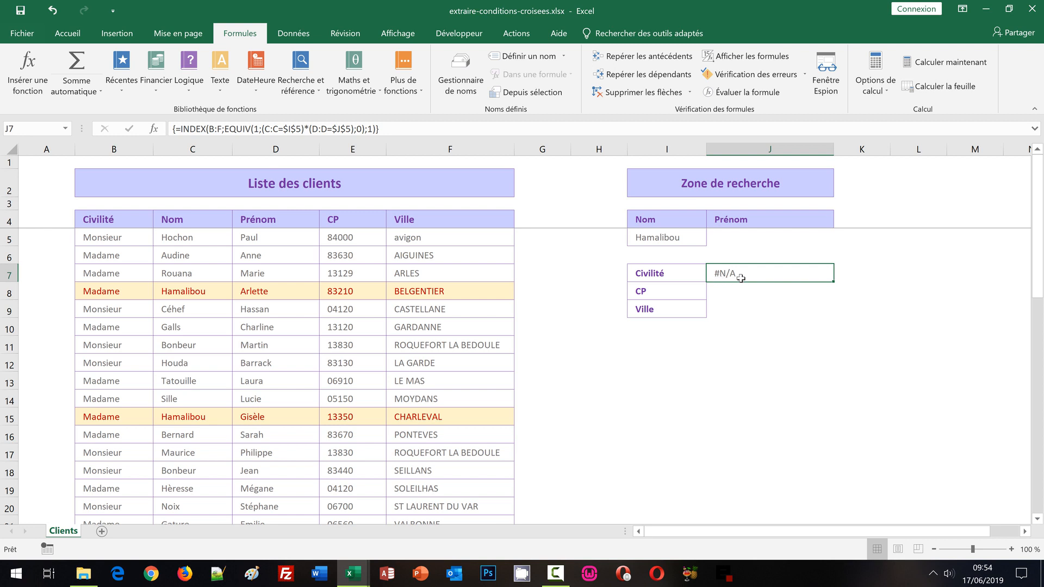
{"action": "left_click", "coordinate": [180, 129]}
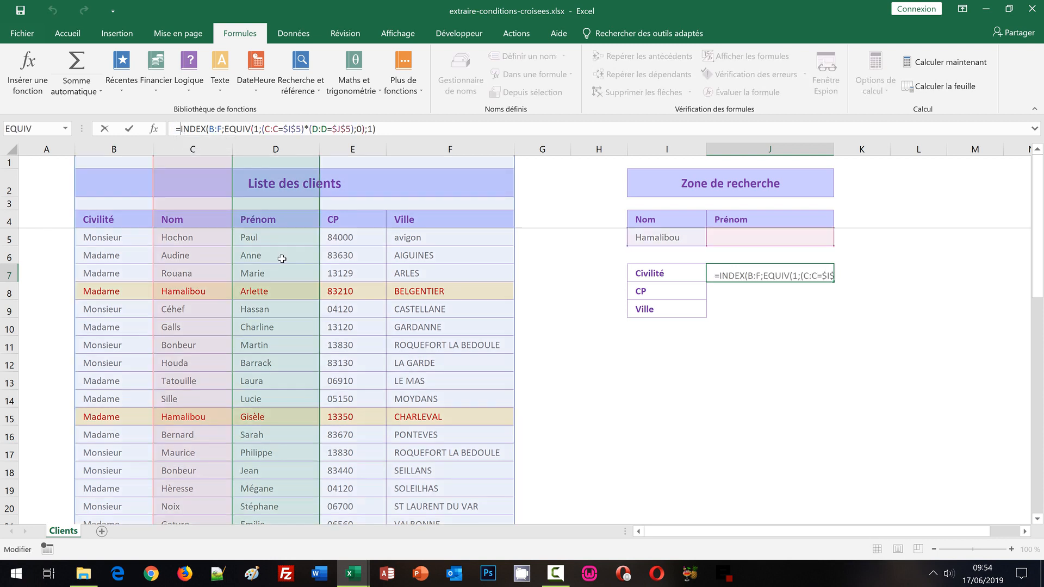
{"action": "type", "text": "sierreur"}
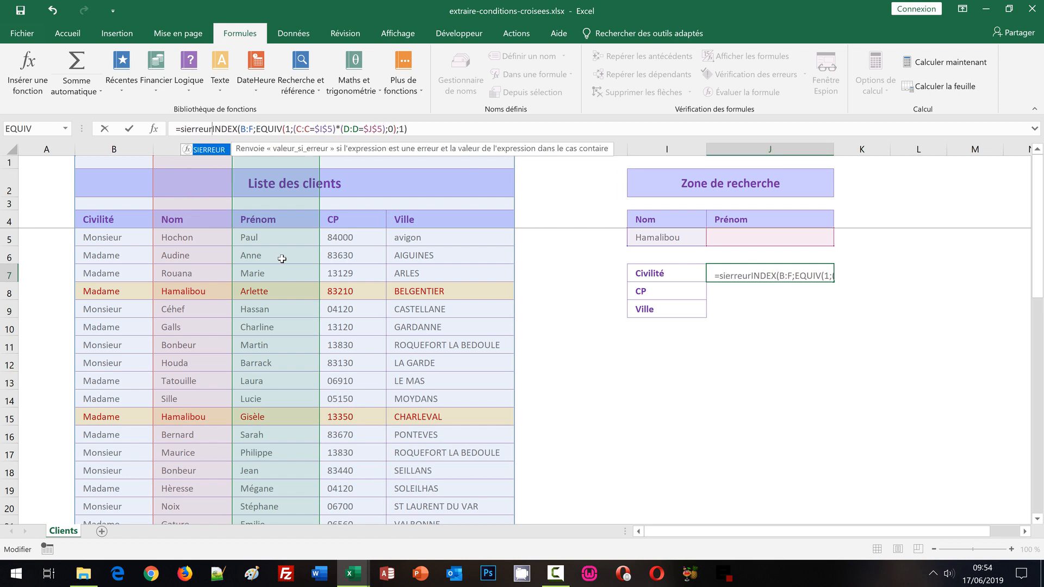
{"action": "type", "text": "("}
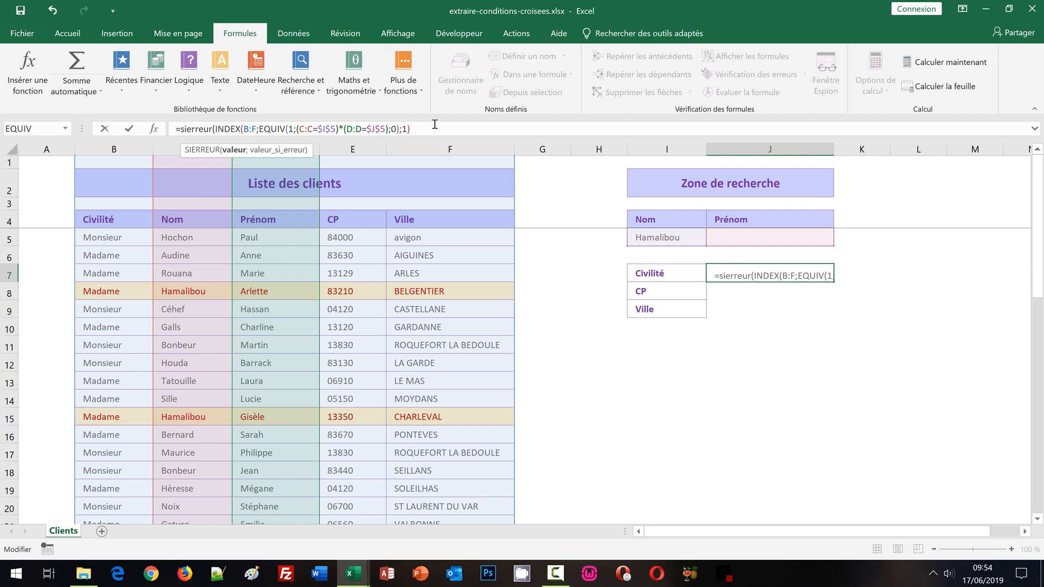
Set the SIERREUR error value to an empty string ("") and validate the J7 formula as an array formula.
{"action": "type", "text": ";"}
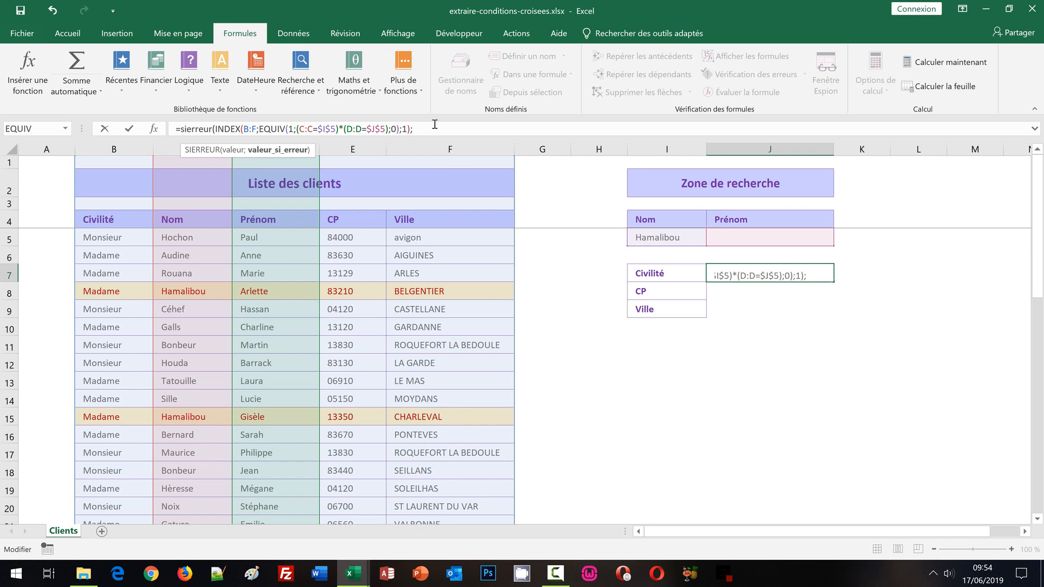
{"action": "type", "text": "\"\""}
{"action": "type", "text": ")"}
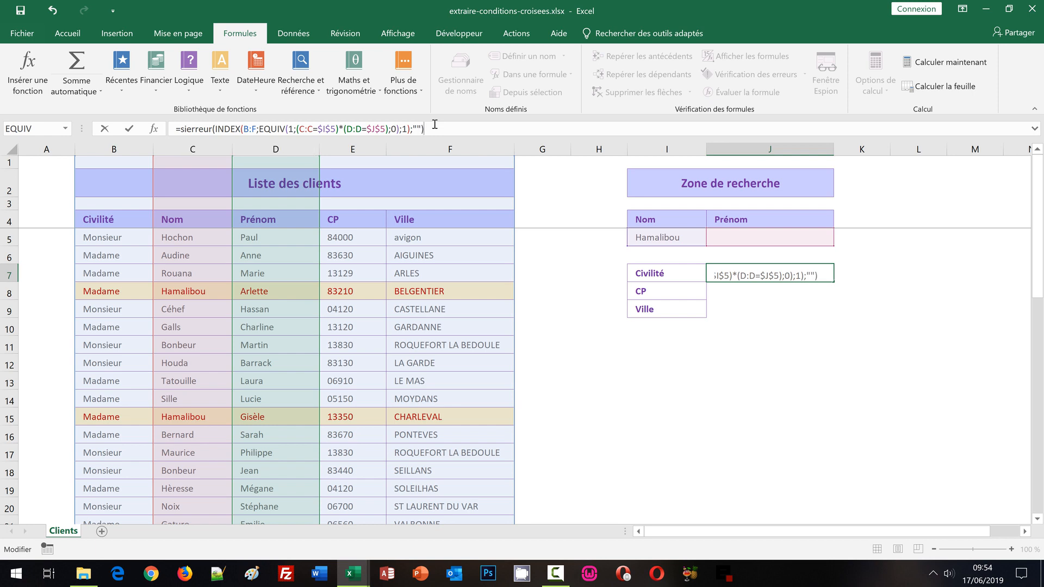
{"action": "key", "text": "shift+Home"}
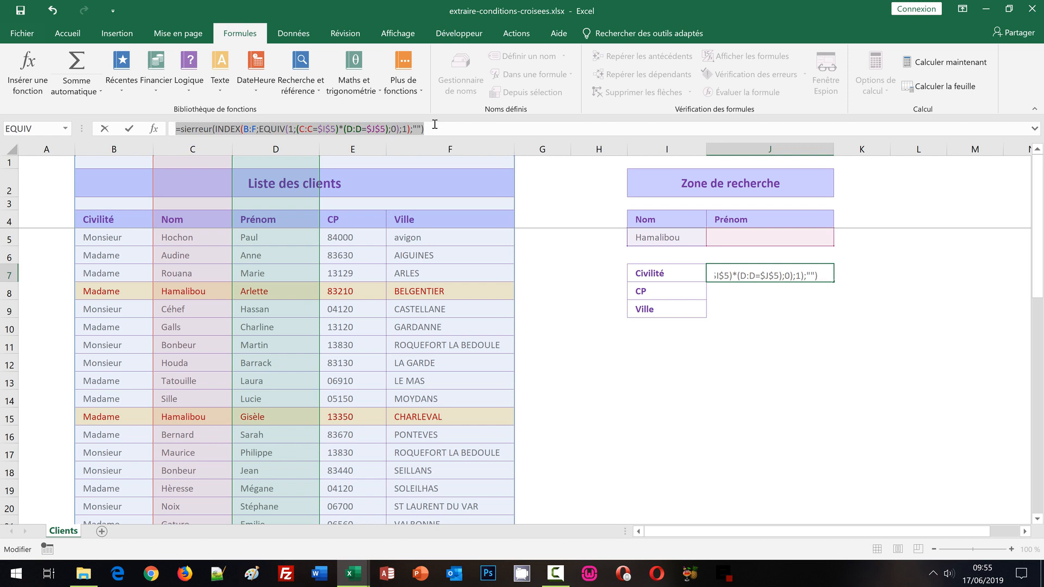
{"action": "key", "text": "ctrl+shift+Return"}
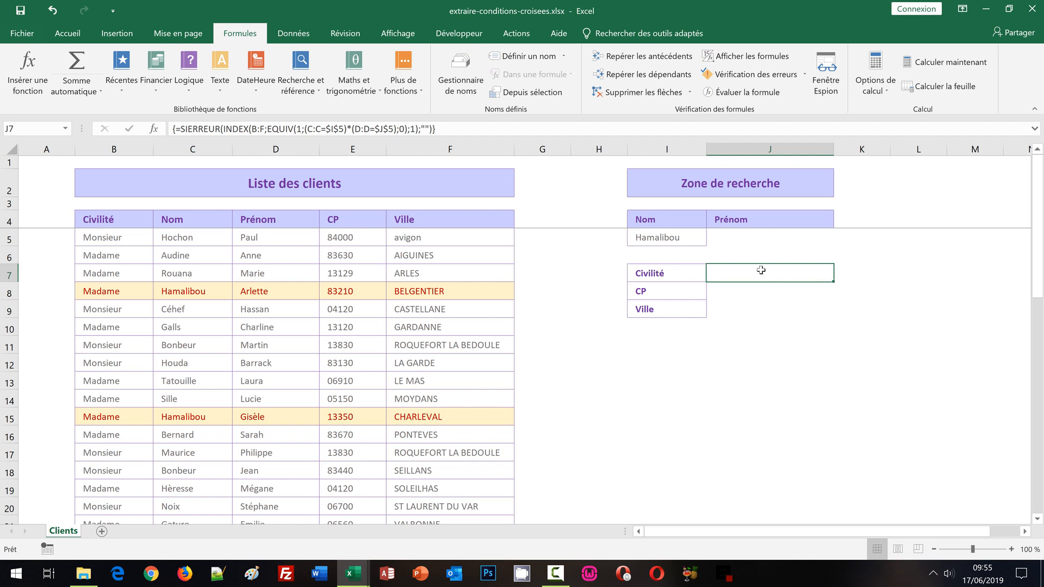
Enter the first name of the client in row 15 in J5 again.
{"action": "left_click", "coordinate": [732, 242]}
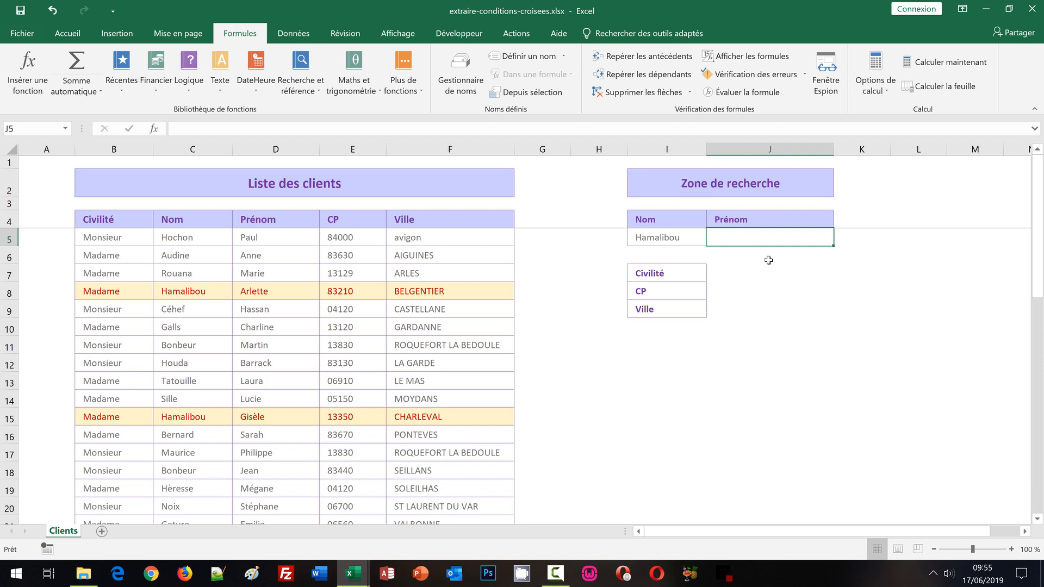
{"action": "type", "text": "Gisèle"}
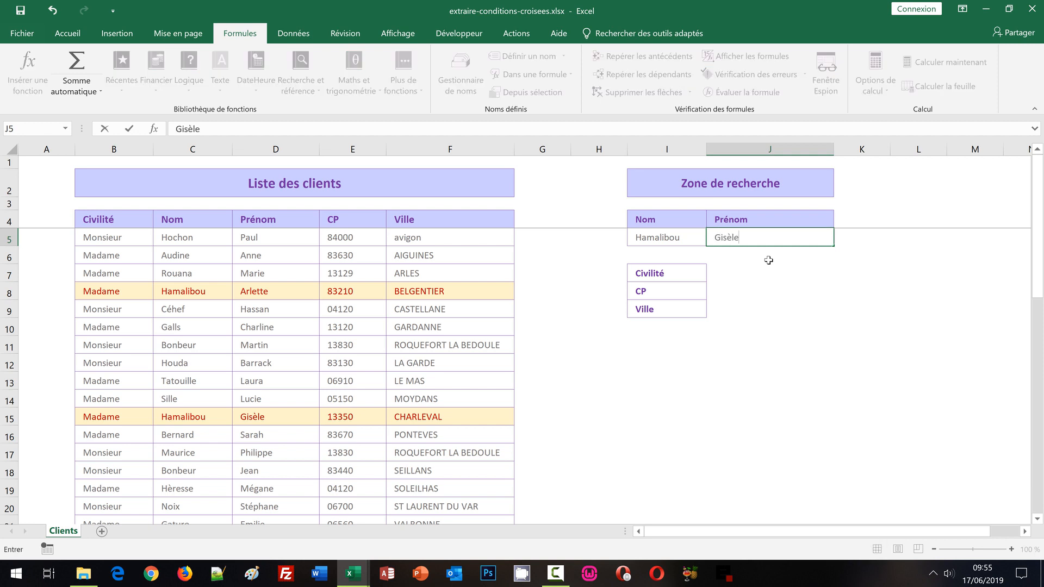
{"action": "key", "text": "Return"}
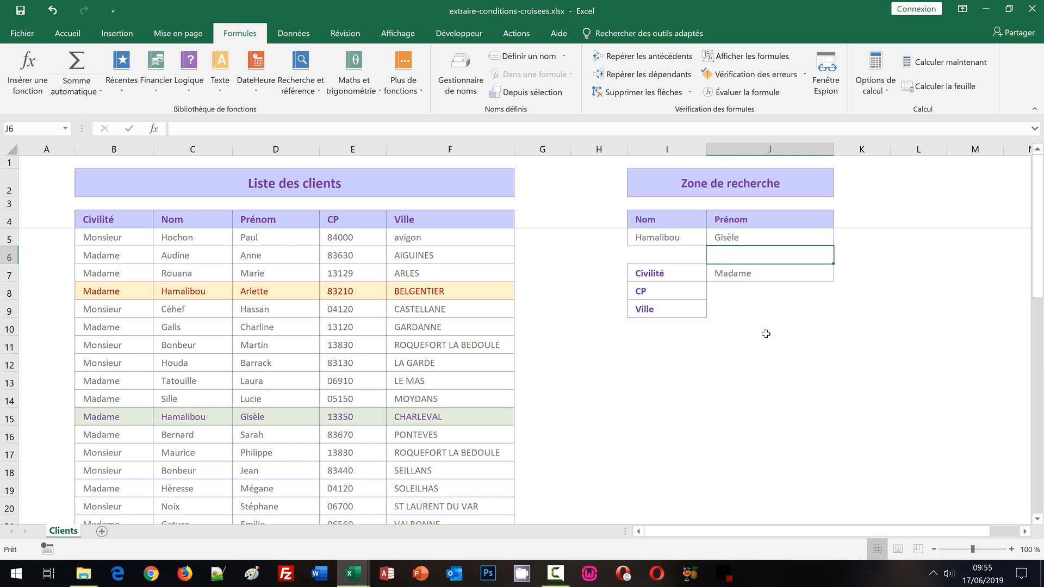
Copy the J7 formula down to J9, and set the INDEX column number to 4 in the J8 array formula for the CP.
{"action": "left_click", "coordinate": [764, 273]}
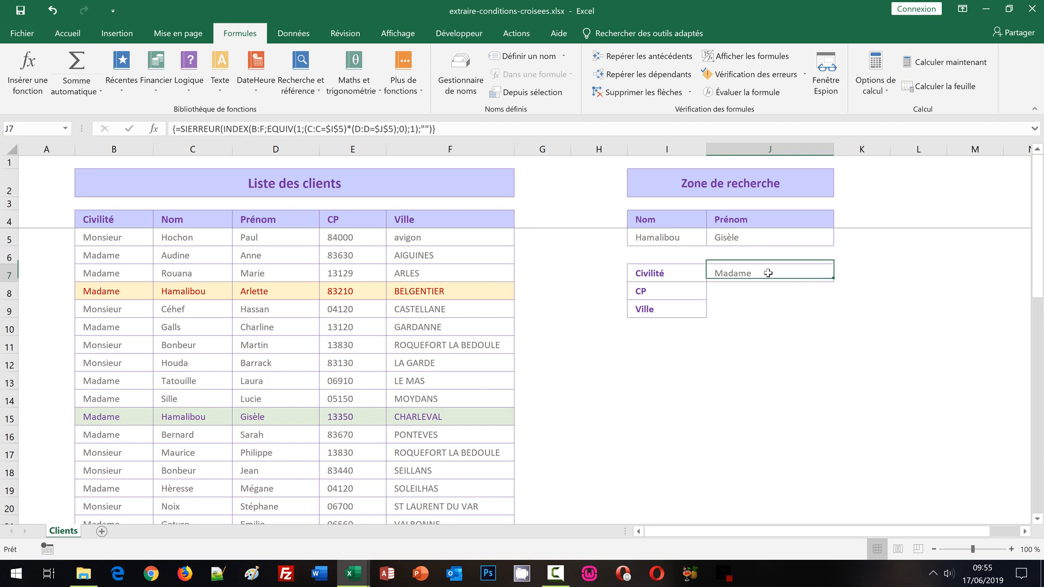
{"action": "left_click_drag", "start_coordinate": [832, 284], "coordinate": [832, 317]}
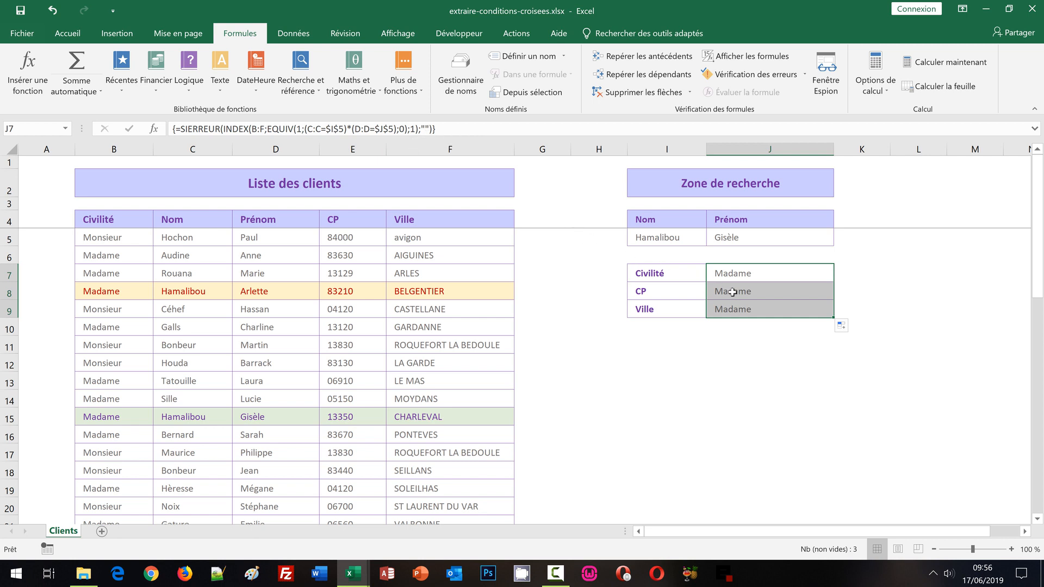
{"action": "left_click", "coordinate": [733, 292]}
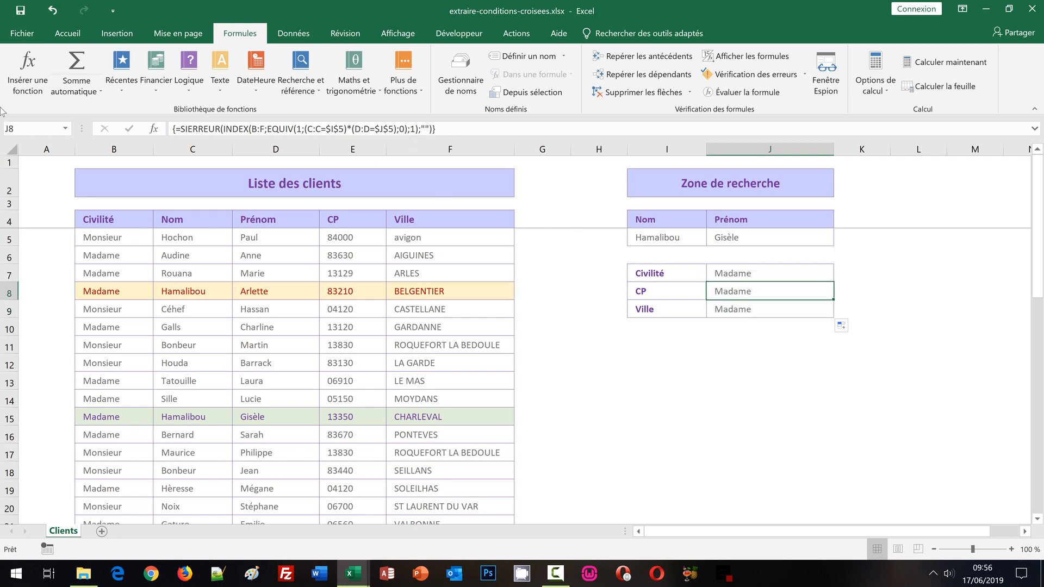
{"action": "left_click", "coordinate": [412, 127]}
{"action": "double_click", "coordinate": [413, 128]}
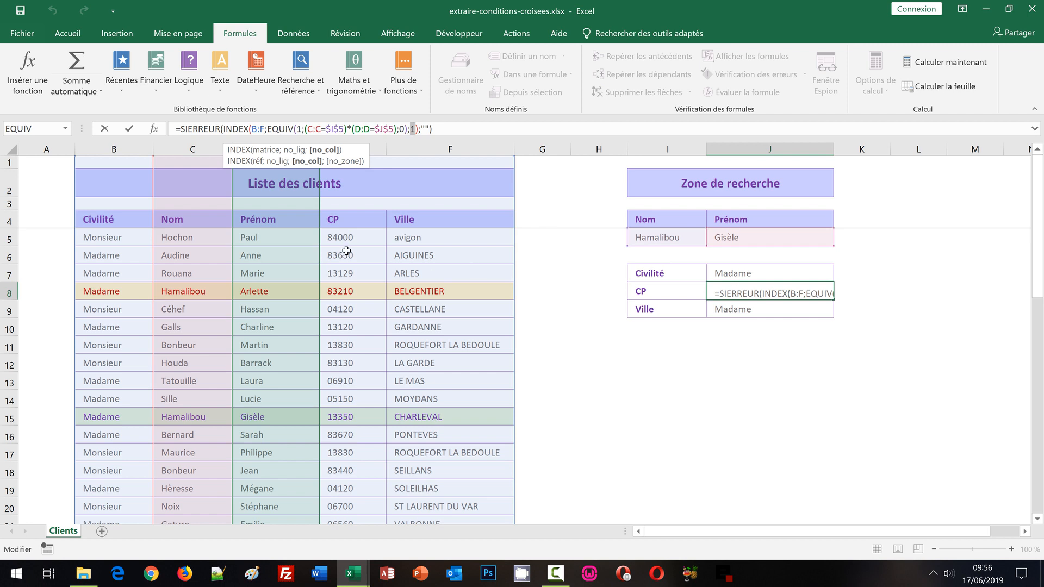
{"action": "type", "text": "4"}
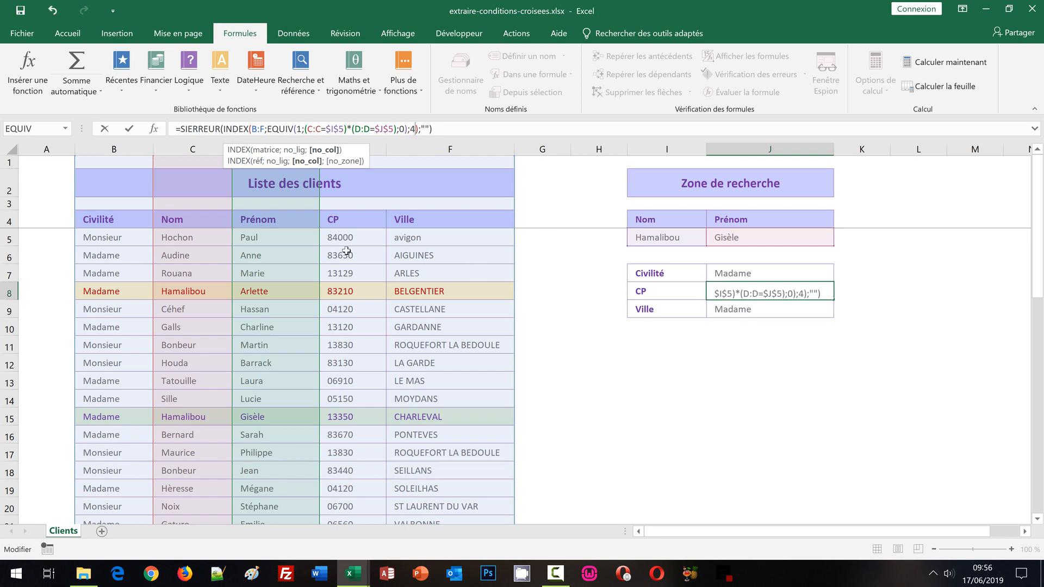
{"action": "key", "text": "ctrl+shift+Return"}
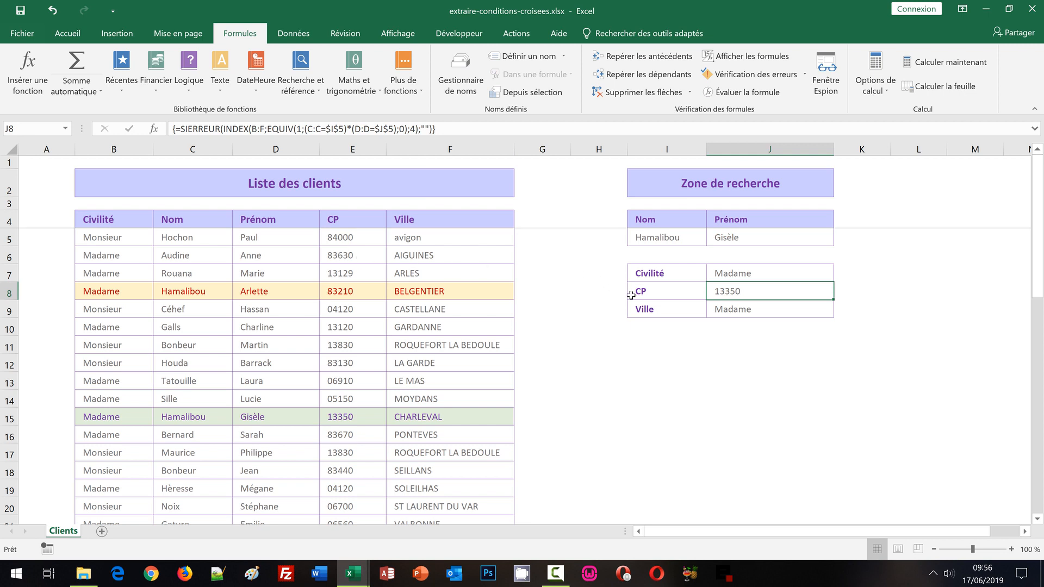
Set the INDEX column number to 5 in the J9 formula for the Ville, validating it as an array formula.
{"action": "left_click", "coordinate": [715, 307]}
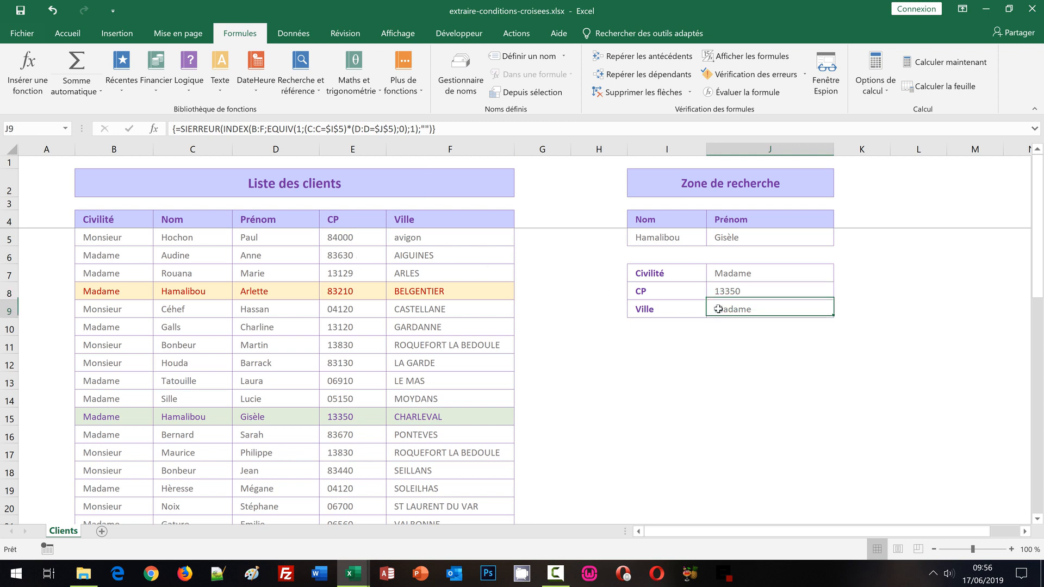
{"action": "left_click", "coordinate": [412, 128]}
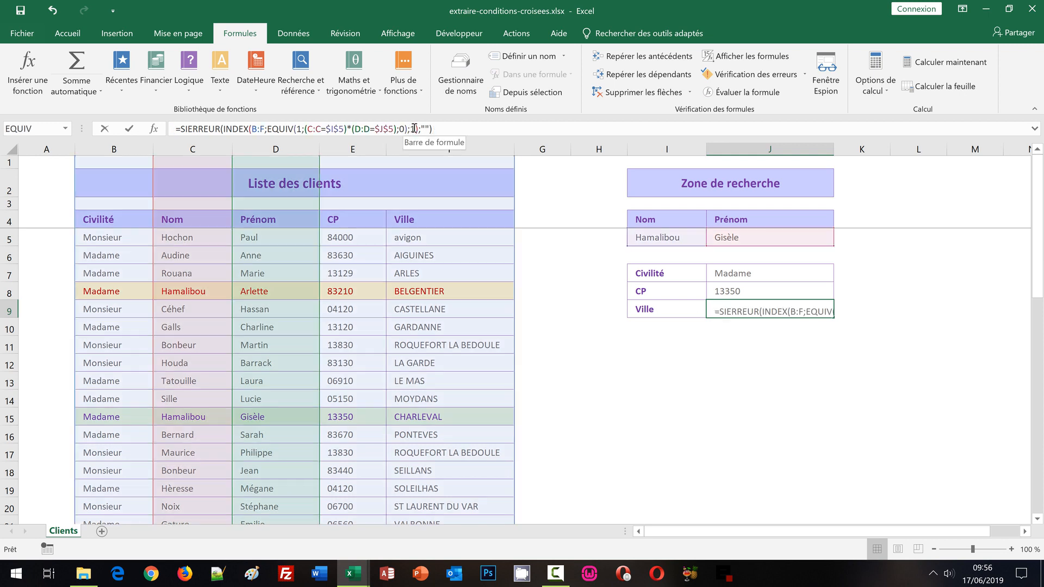
{"action": "left_click_drag", "start_coordinate": [412, 128], "coordinate": [417, 129]}
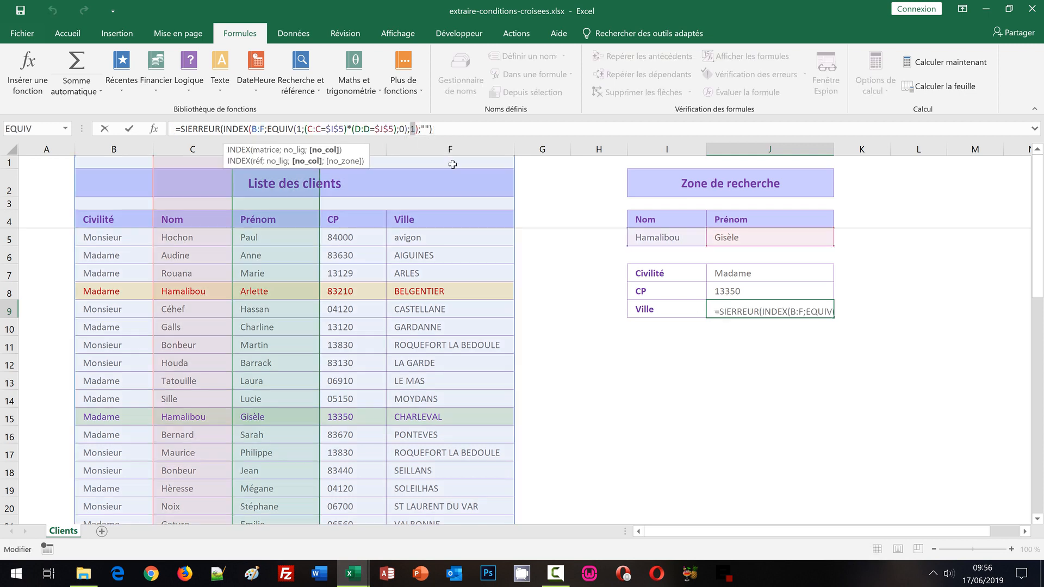
{"action": "type", "text": "5"}
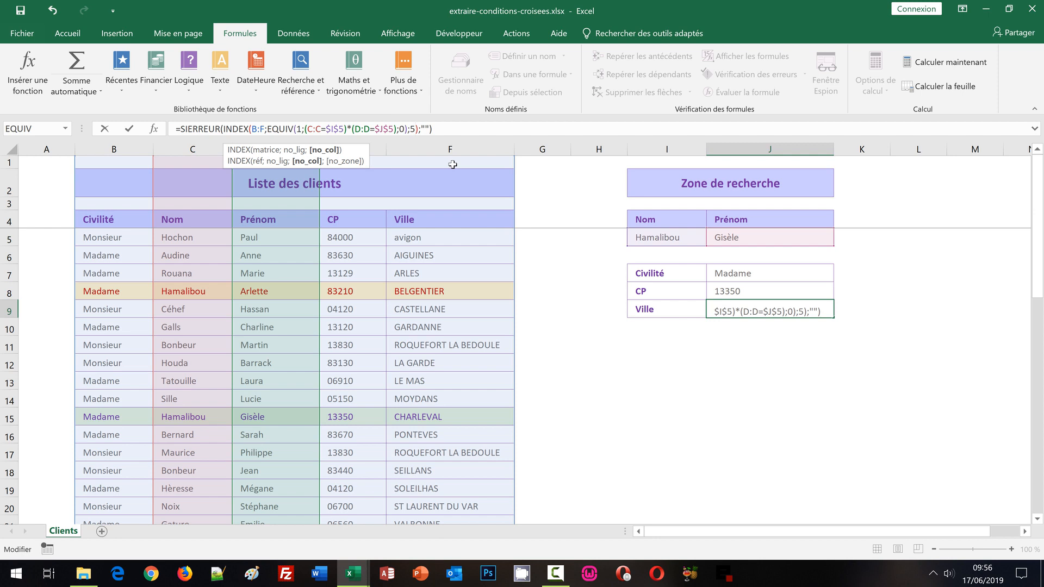
{"action": "key", "text": "ctrl+shift+Return"}
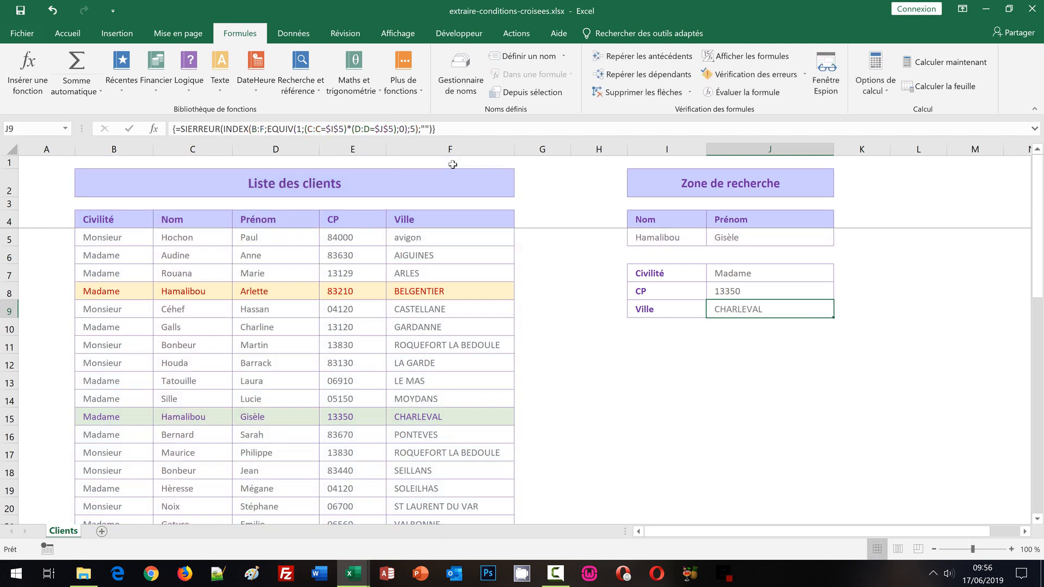